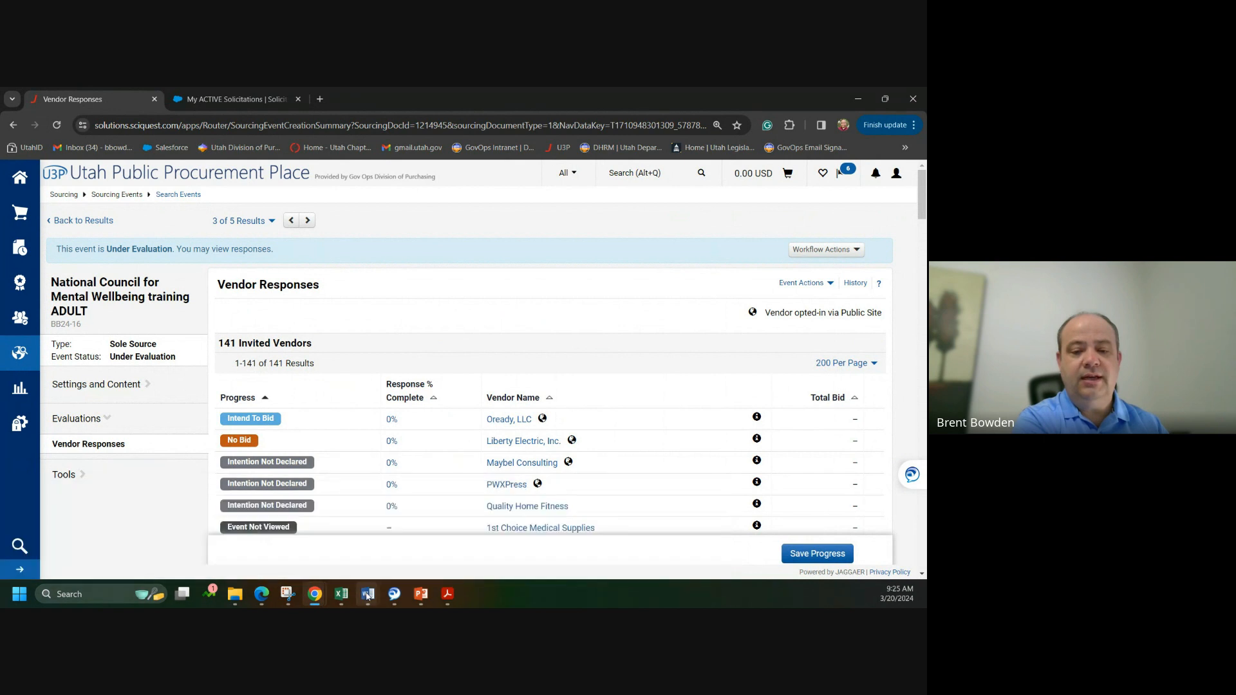
Step: Review the BB24-15 Part 8 sole-source form for the National Council for Mental Wellbeing training in Word
{"action": "mouse_move", "coordinate": [368, 594]}
{"action": "left_click", "coordinate": [482, 528]}
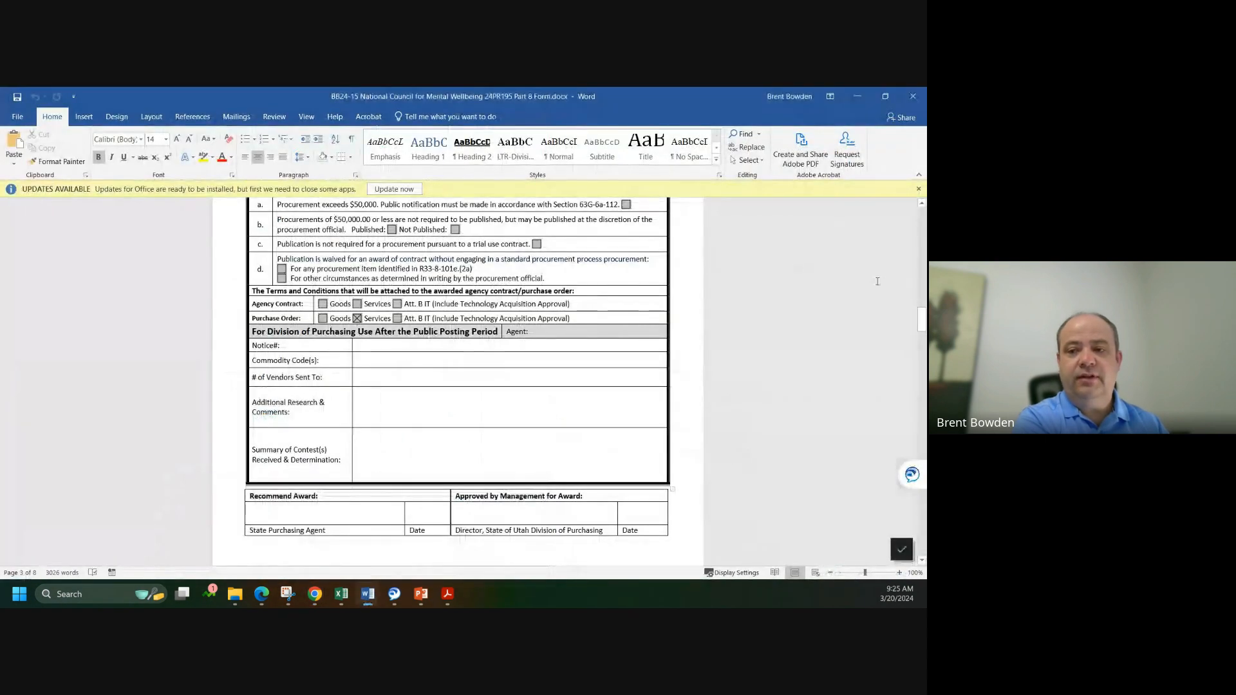
{"action": "left_click_drag", "start_coordinate": [923, 322], "coordinate": [925, 389]}
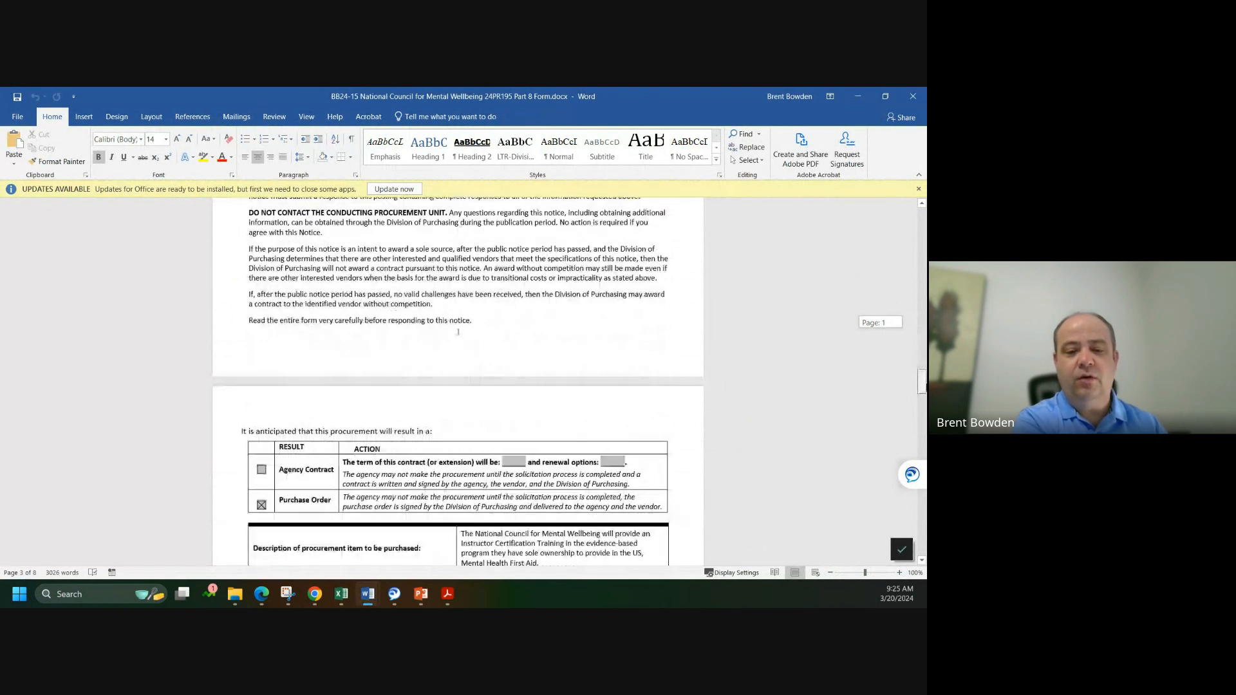
{"action": "scroll", "coordinate": [459, 331], "scroll_direction": "down", "scroll_amount": 5}
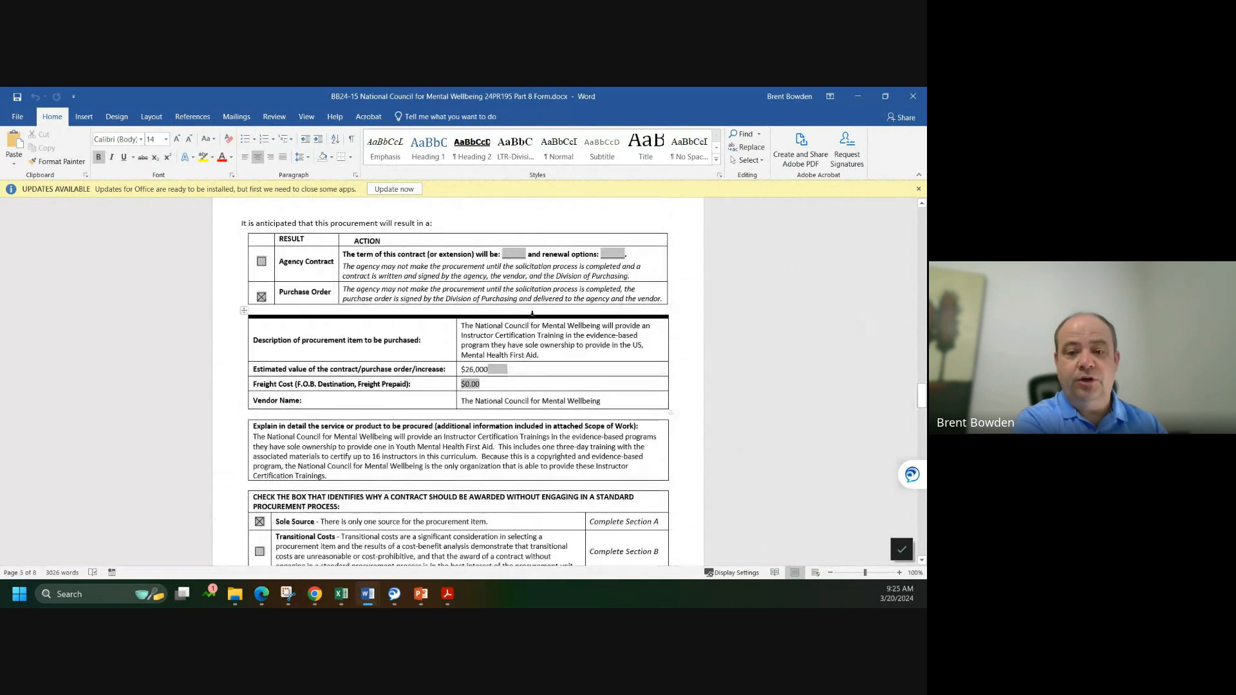
{"action": "scroll", "coordinate": [486, 416], "scroll_direction": "down", "scroll_amount": 3}
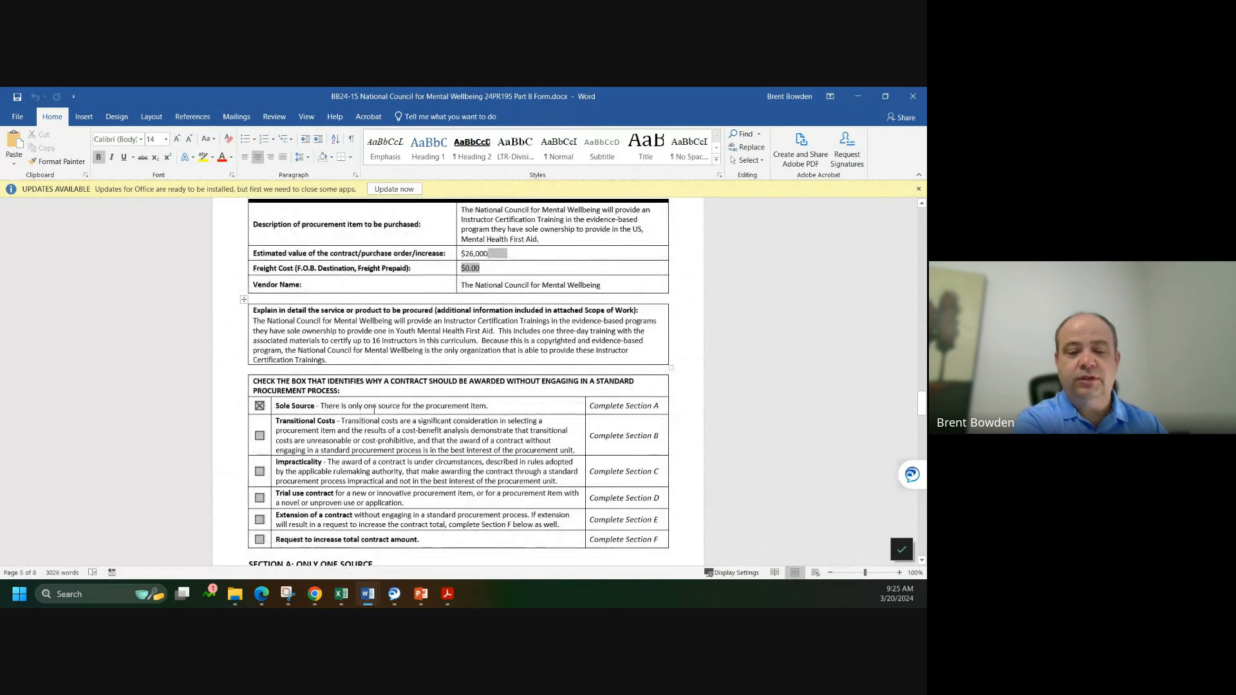
{"action": "scroll", "coordinate": [374, 410], "scroll_direction": "down", "scroll_amount": 6}
{"action": "scroll", "coordinate": [329, 397], "scroll_direction": "down", "scroll_amount": 3}
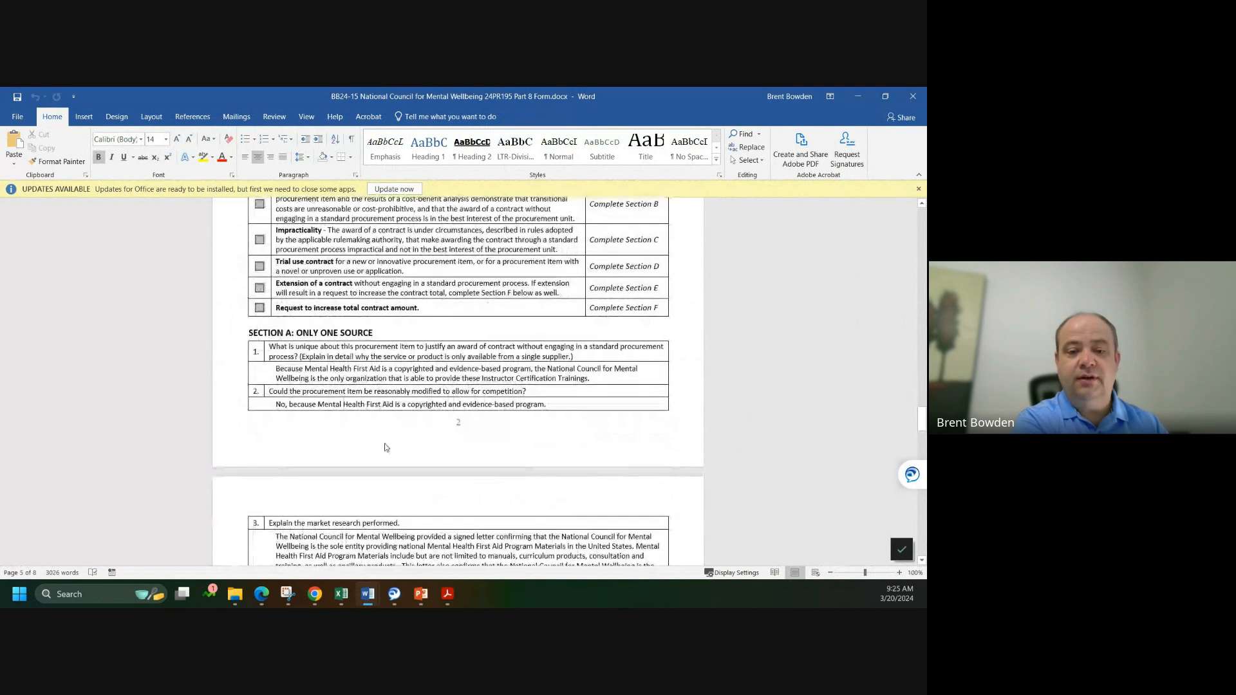
{"action": "scroll", "coordinate": [387, 463], "scroll_direction": "down", "scroll_amount": 1}
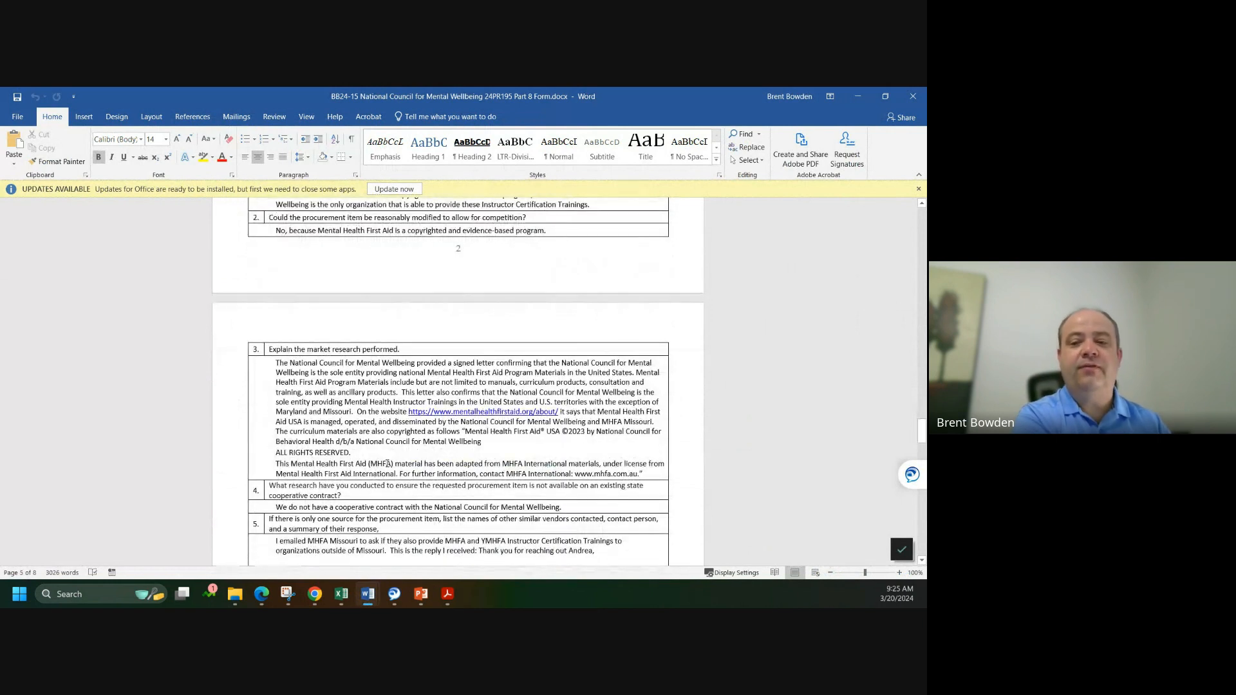
{"action": "scroll", "coordinate": [387, 463], "scroll_direction": "up", "scroll_amount": 3}
{"action": "scroll", "coordinate": [387, 466], "scroll_direction": "up", "scroll_amount": 15}
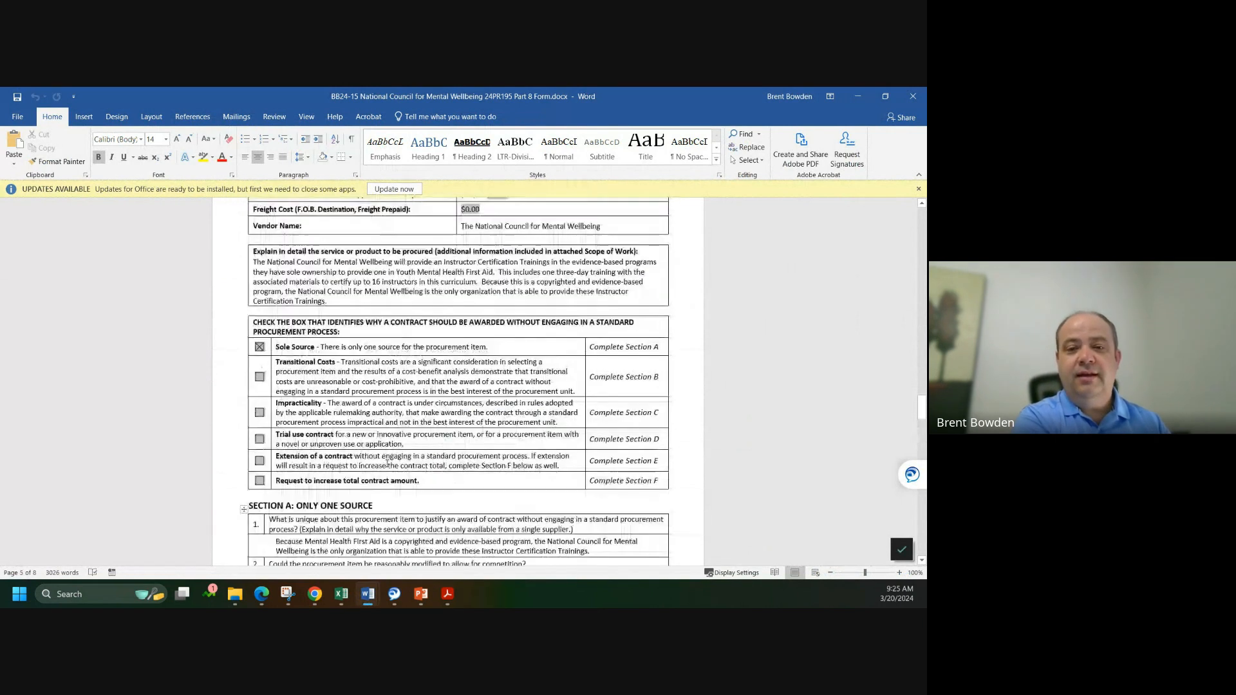
{"action": "scroll", "coordinate": [386, 464], "scroll_direction": "up", "scroll_amount": 8}
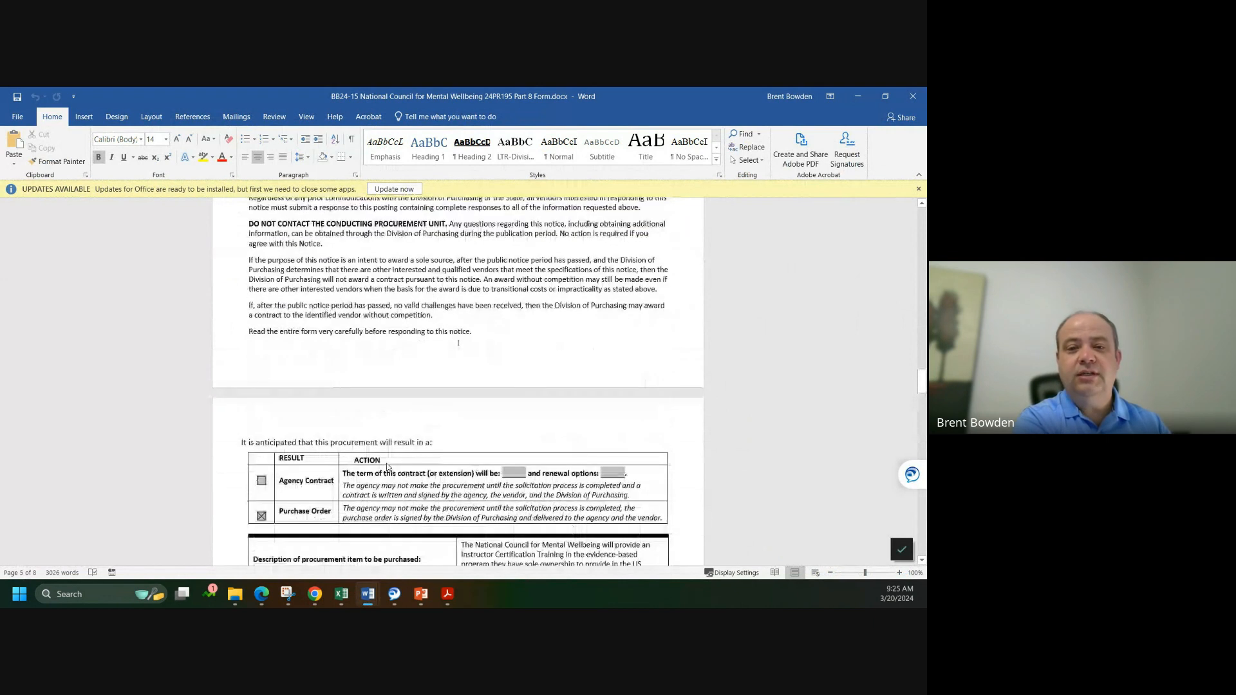
{"action": "scroll", "coordinate": [387, 463], "scroll_direction": "up", "scroll_amount": 12}
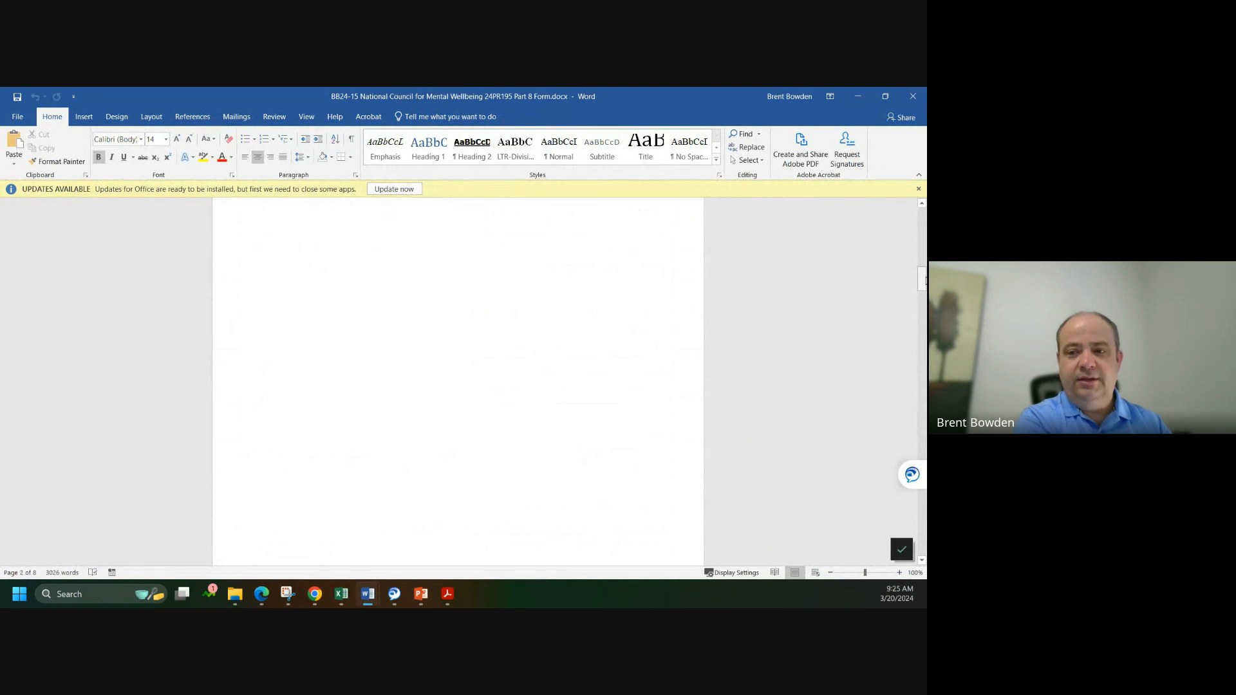
{"action": "left_click_drag", "start_coordinate": [922, 279], "coordinate": [925, 243]}
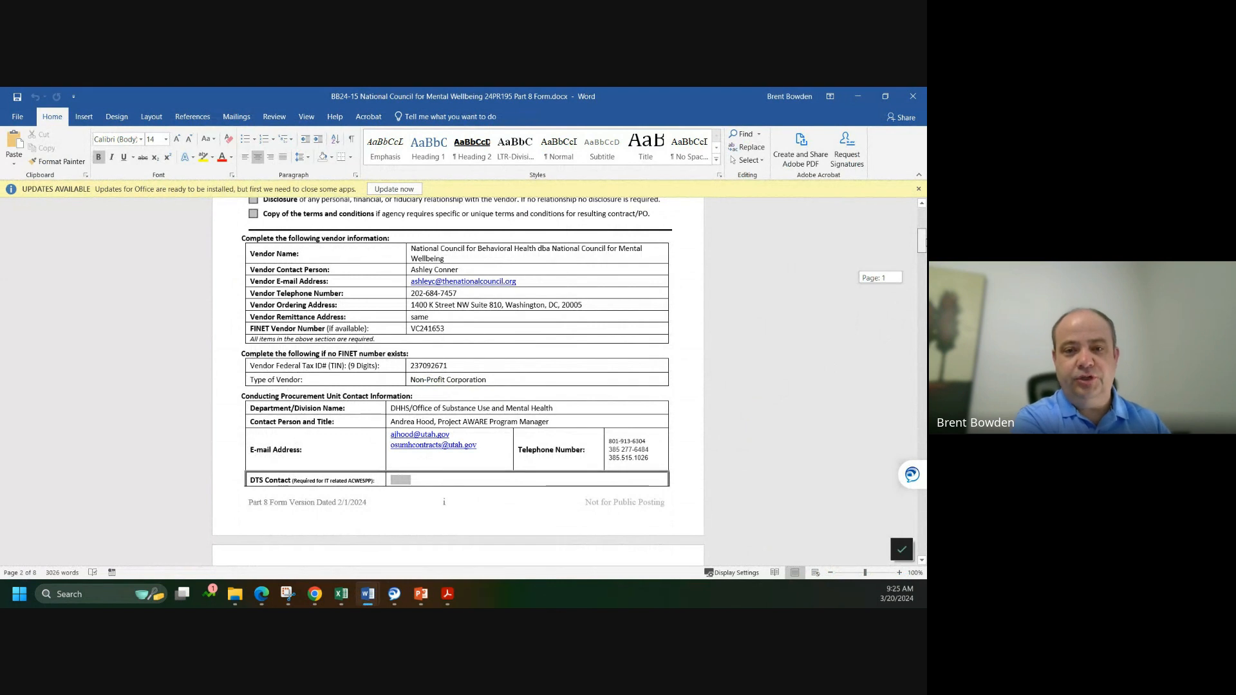
{"action": "left_click_drag", "start_coordinate": [924, 244], "coordinate": [924, 311]}
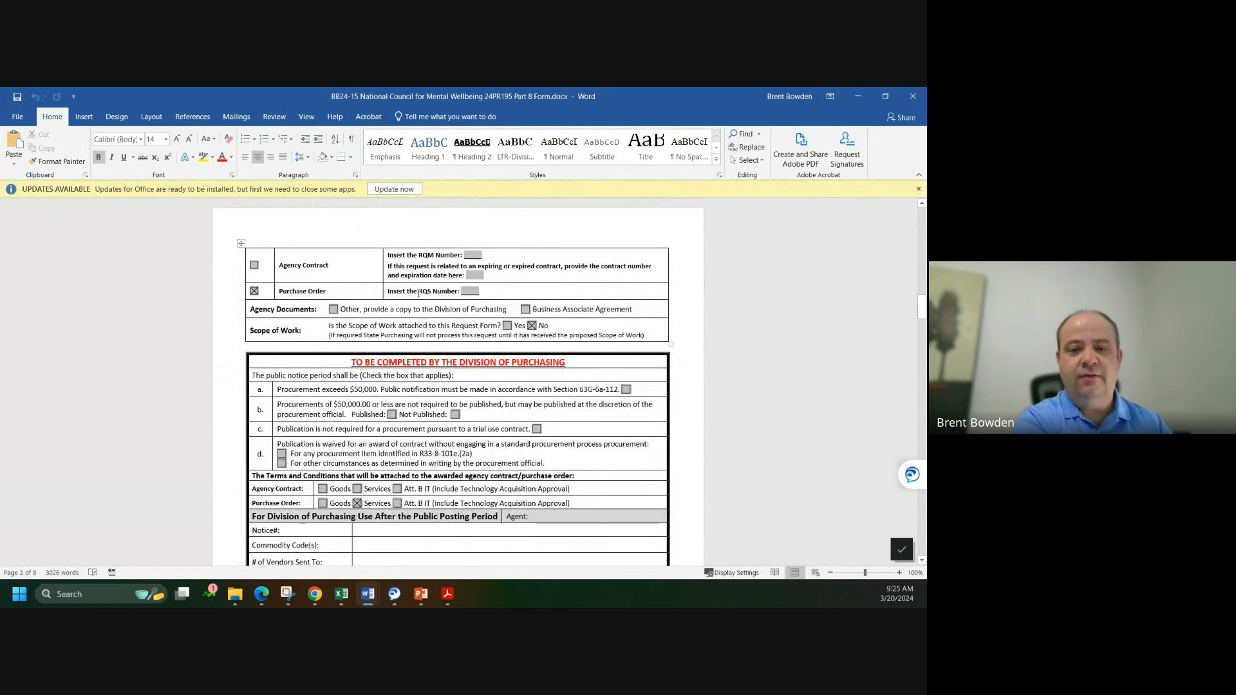
{"action": "scroll", "coordinate": [343, 303], "scroll_direction": "down", "scroll_amount": 3}
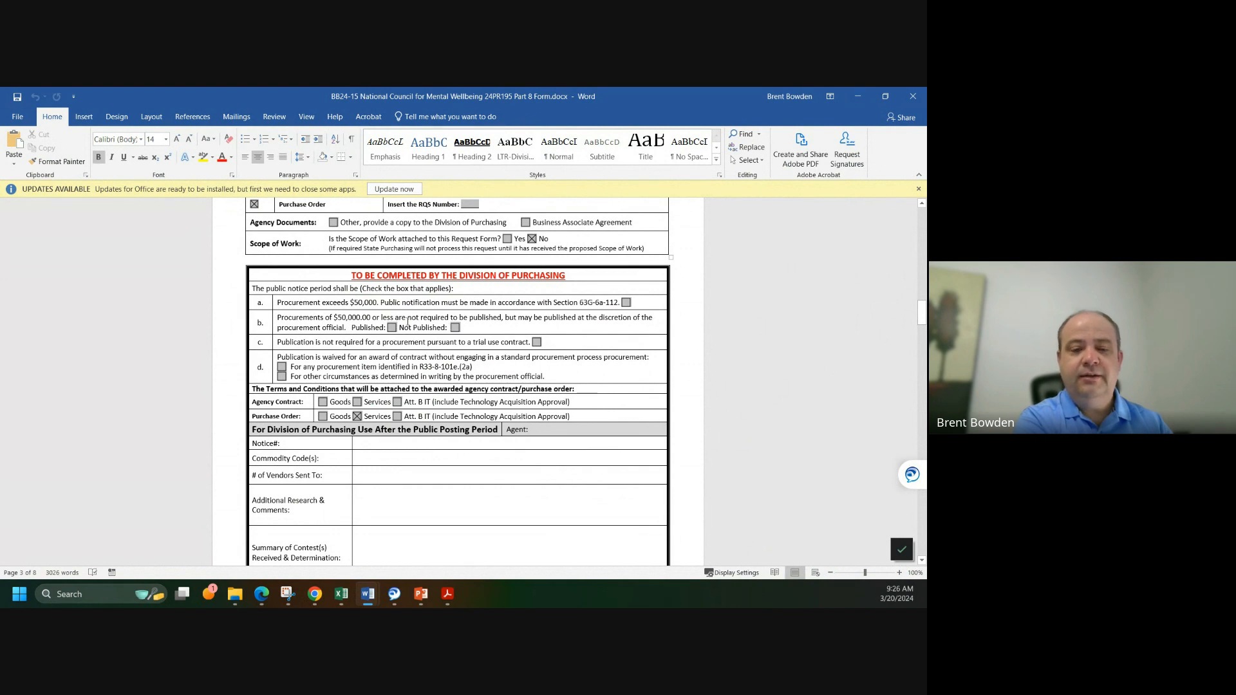
{"action": "scroll", "coordinate": [410, 321], "scroll_direction": "down", "scroll_amount": 2}
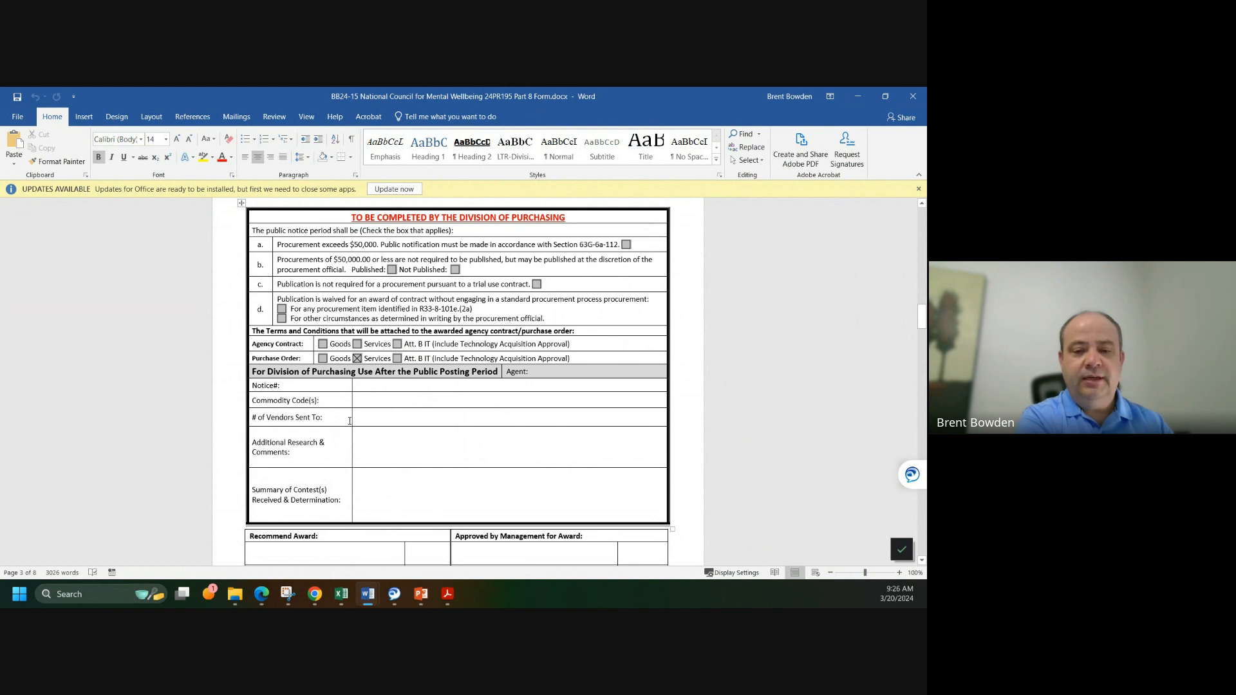
{"action": "mouse_move", "coordinate": [315, 594]}
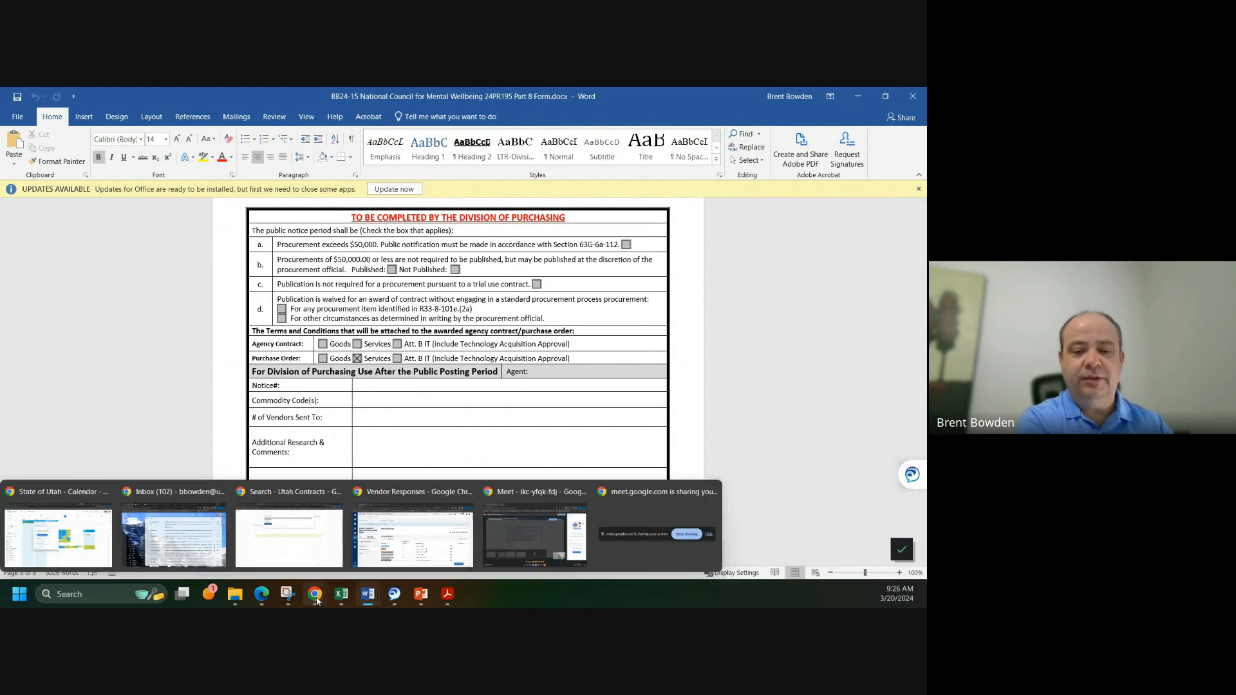
Step: Check the BB24-16 record under My ACTIVE Solicitations in Salesforce, then return to its U3P vendor responses
{"action": "left_click", "coordinate": [399, 549]}
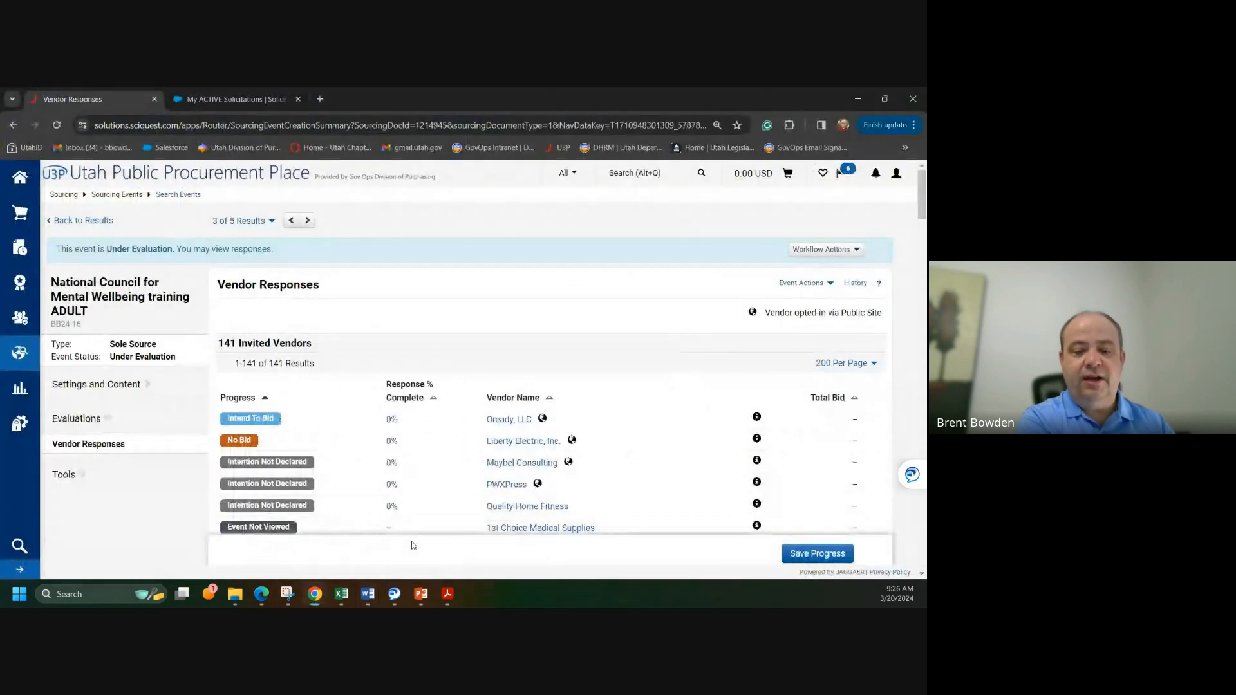
{"action": "left_click", "coordinate": [225, 102]}
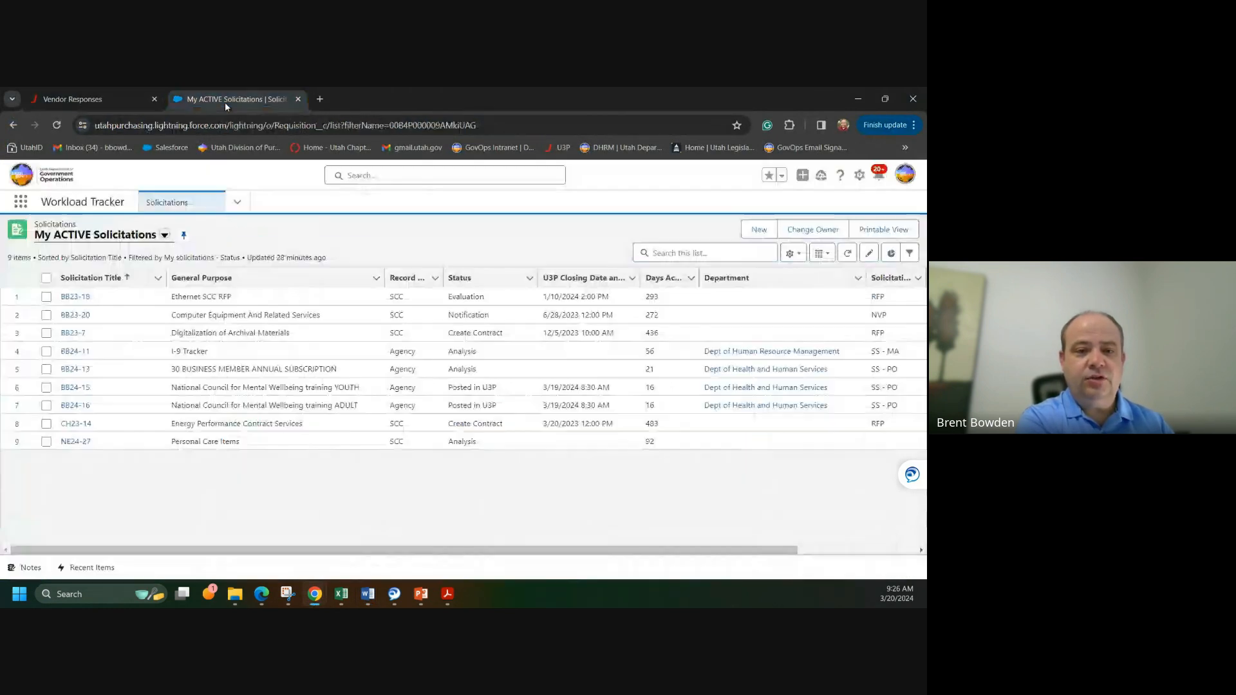
{"action": "left_click", "coordinate": [66, 407]}
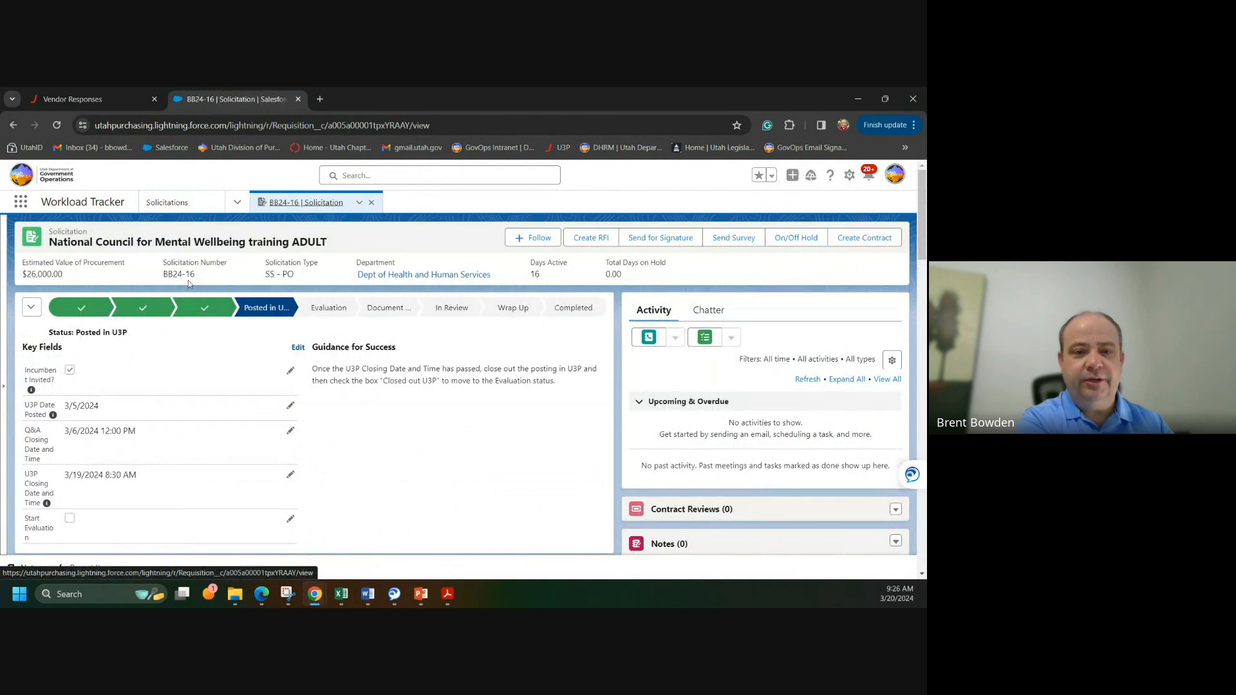
{"action": "left_click", "coordinate": [71, 99]}
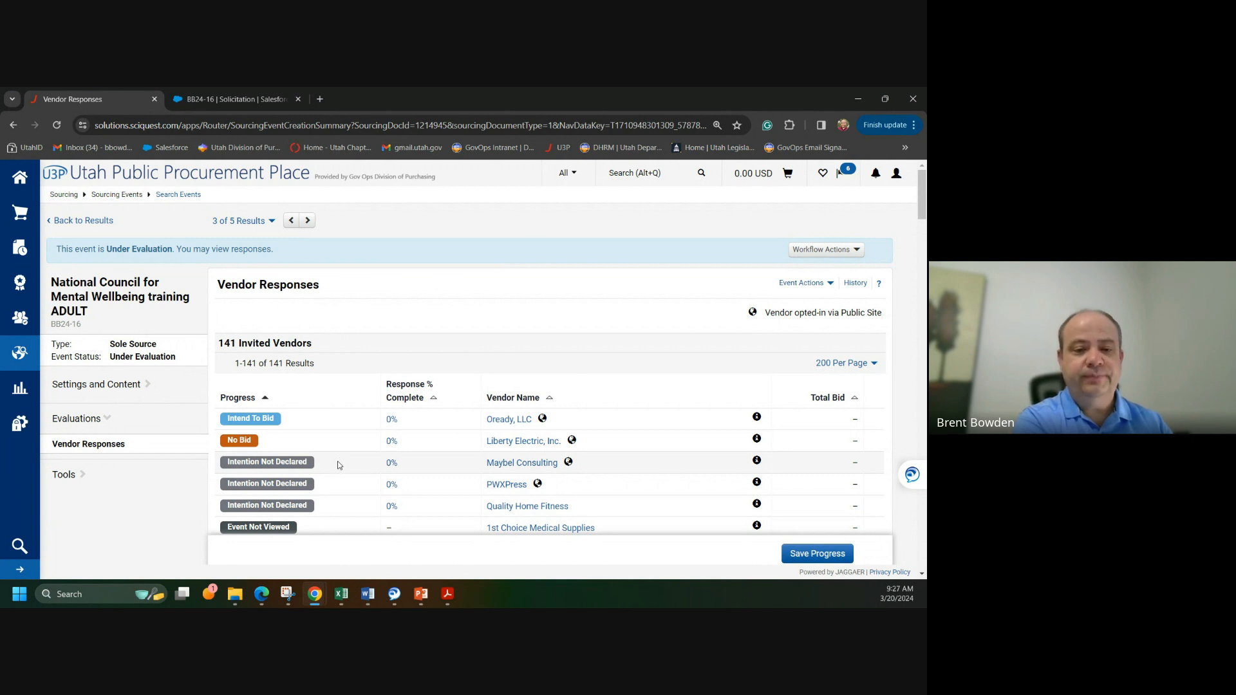
Step: Show BB24-16's Setup page from Settings and Content: Sole Source, Division of Purchasing
{"action": "scroll", "coordinate": [336, 461], "scroll_direction": "down", "scroll_amount": 1}
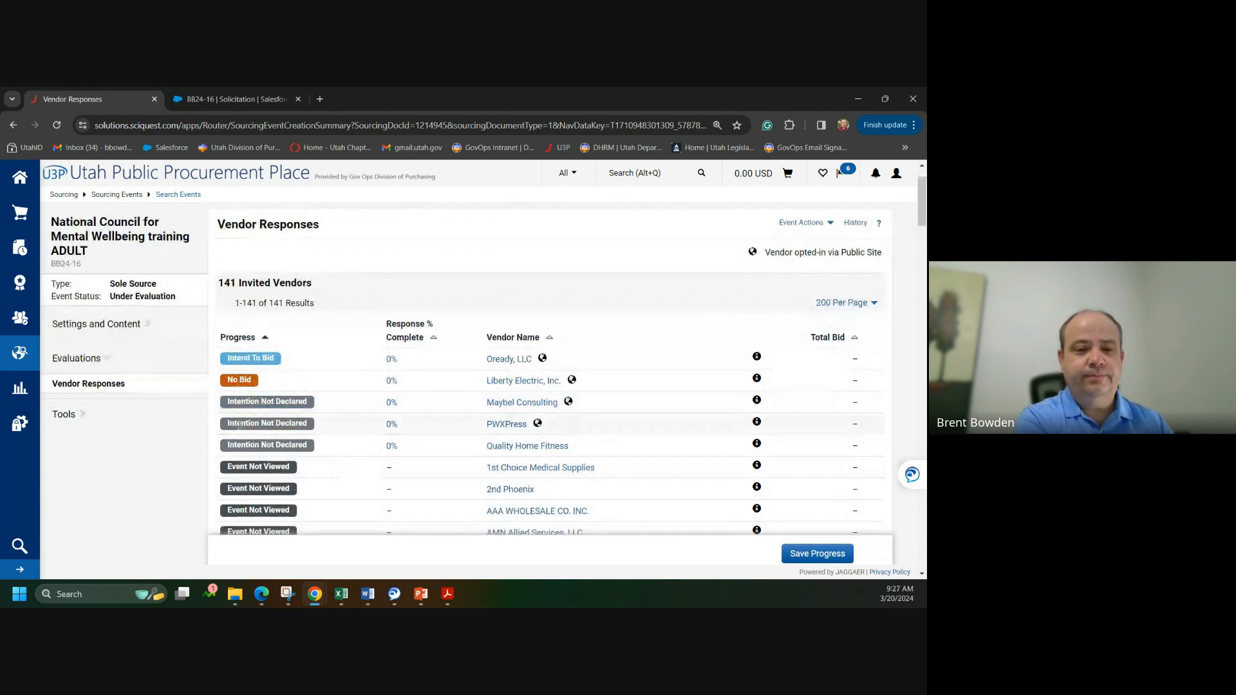
{"action": "left_click", "coordinate": [129, 326]}
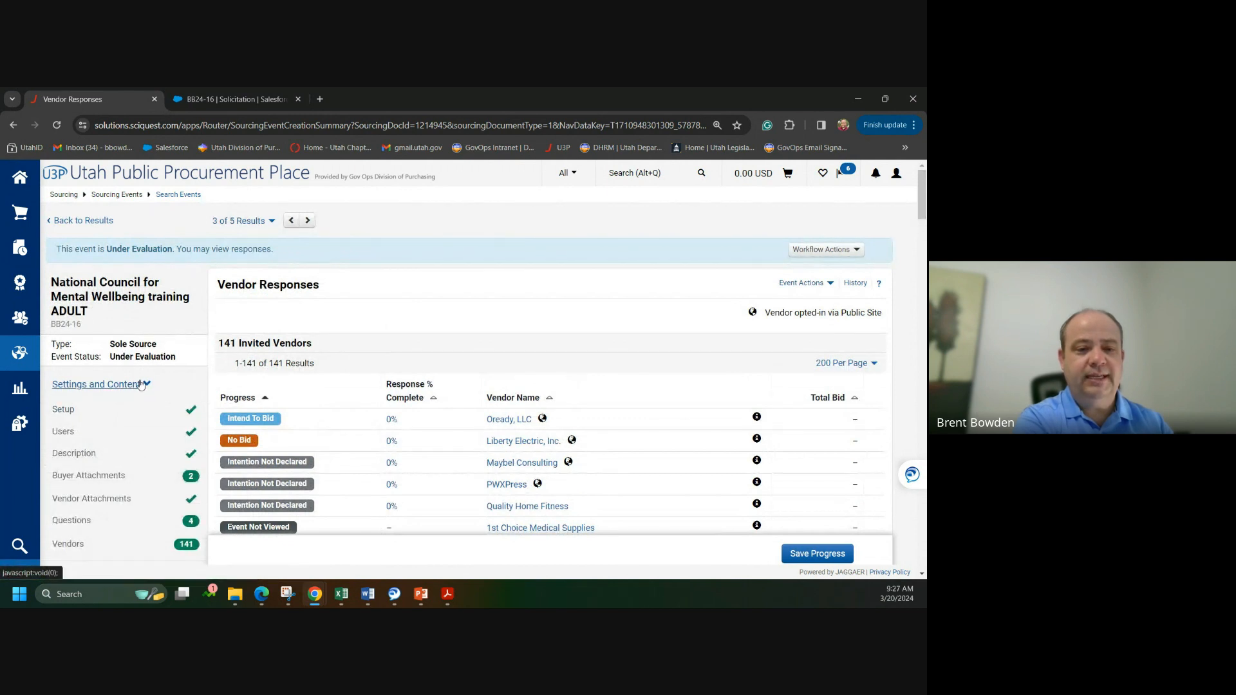
{"action": "scroll", "coordinate": [119, 464], "scroll_direction": "down", "scroll_amount": 1}
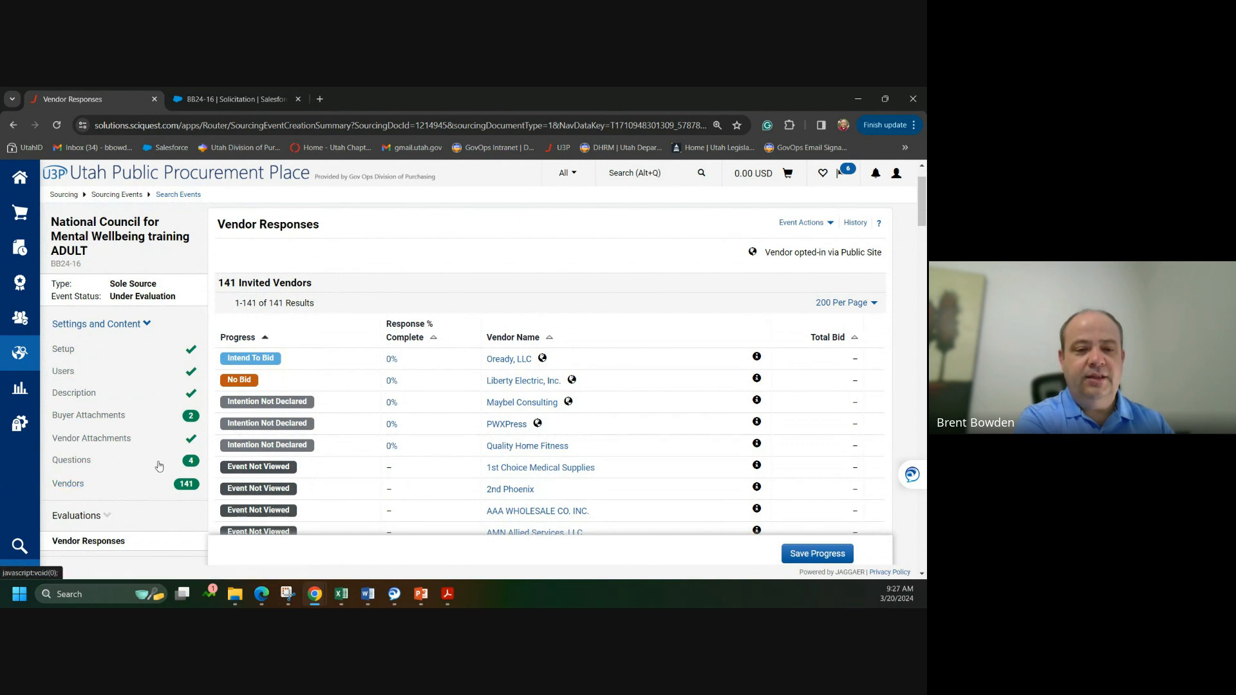
{"action": "left_click", "coordinate": [63, 349]}
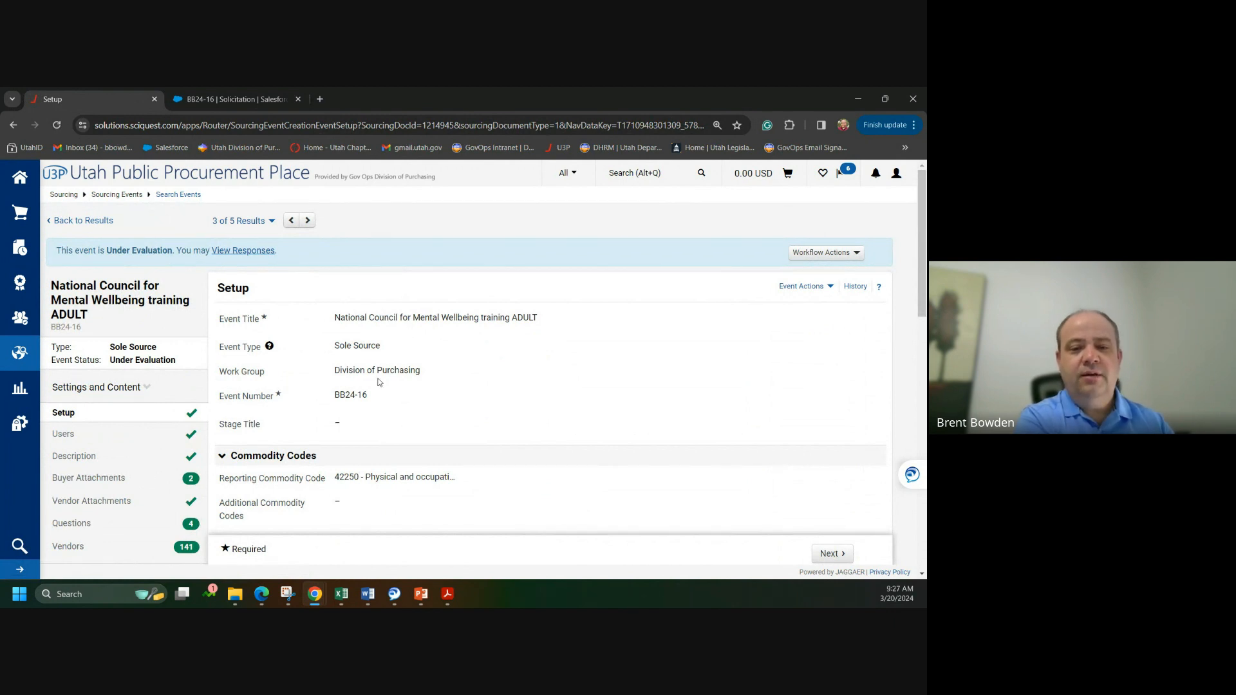
{"action": "scroll", "coordinate": [365, 394], "scroll_direction": "down", "scroll_amount": 1}
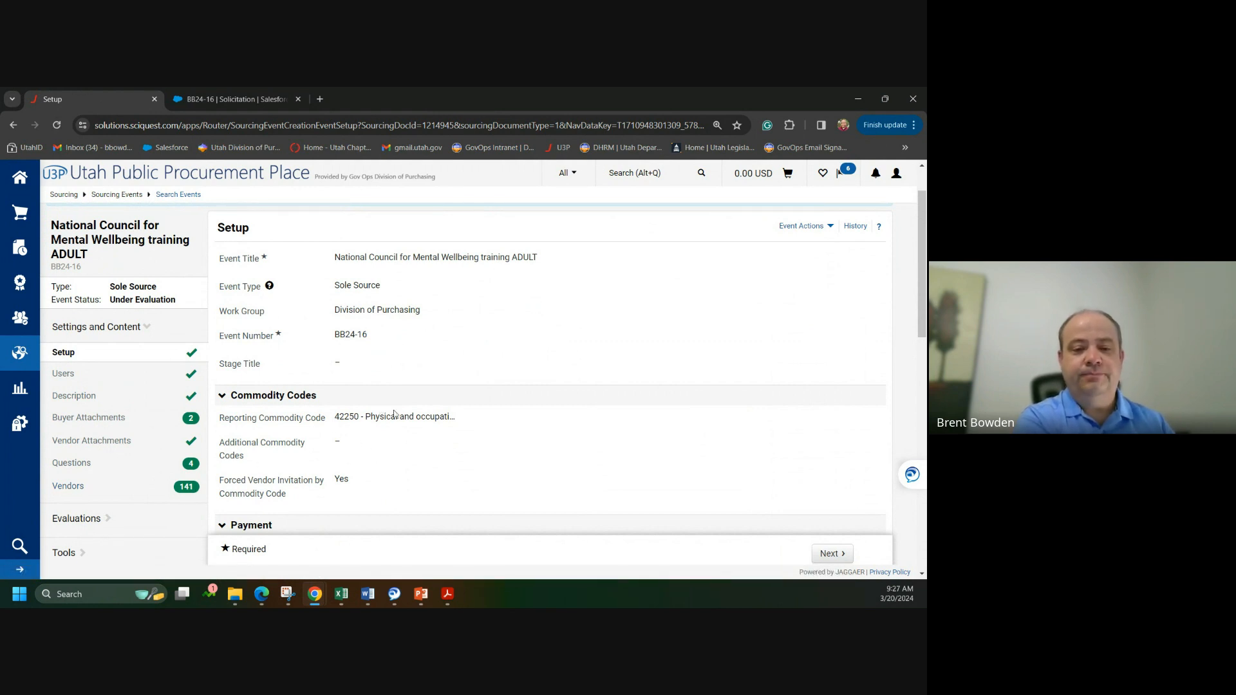
{"action": "scroll", "coordinate": [354, 449], "scroll_direction": "down", "scroll_amount": 4}
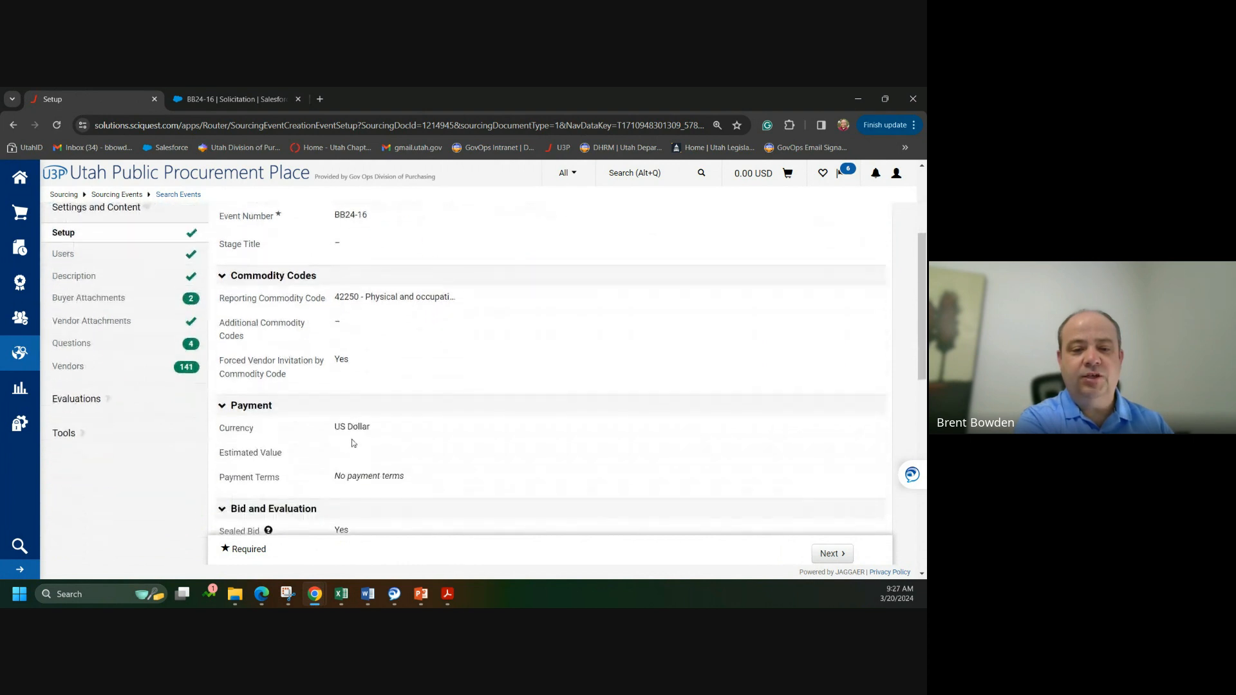
{"action": "scroll", "coordinate": [350, 437], "scroll_direction": "down", "scroll_amount": 6}
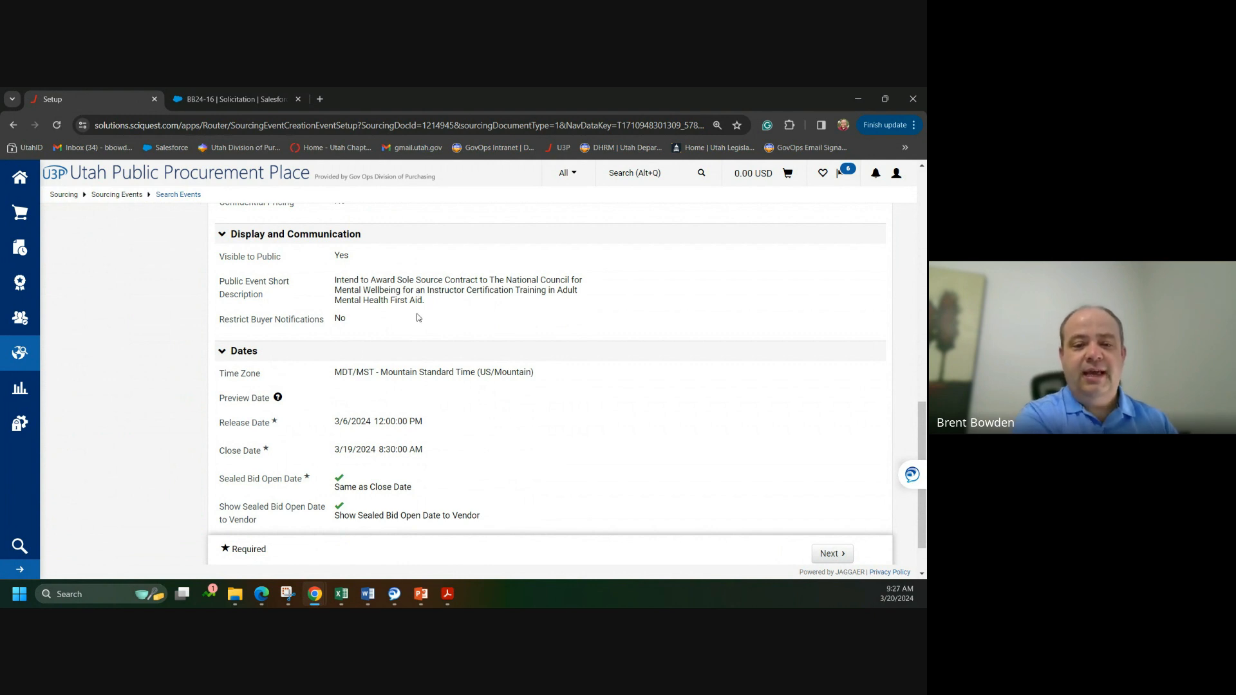
{"action": "scroll", "coordinate": [419, 317], "scroll_direction": "down", "scroll_amount": 1}
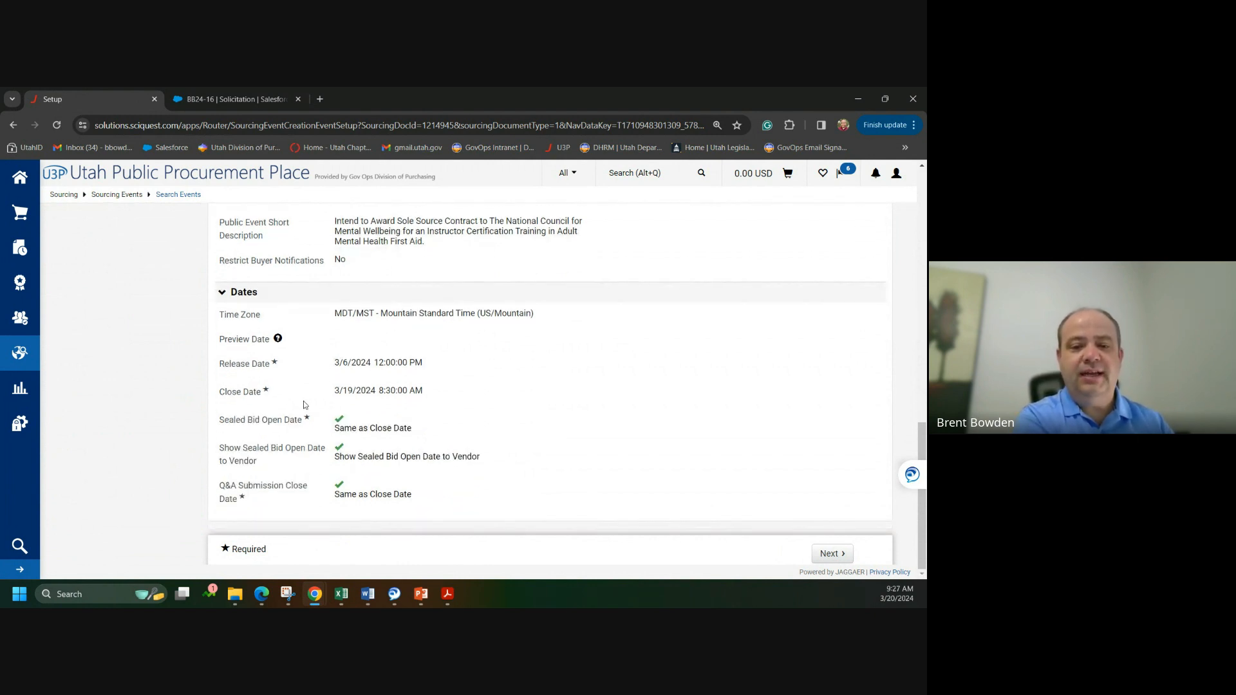
{"action": "scroll", "coordinate": [366, 407], "scroll_direction": "up", "scroll_amount": 10}
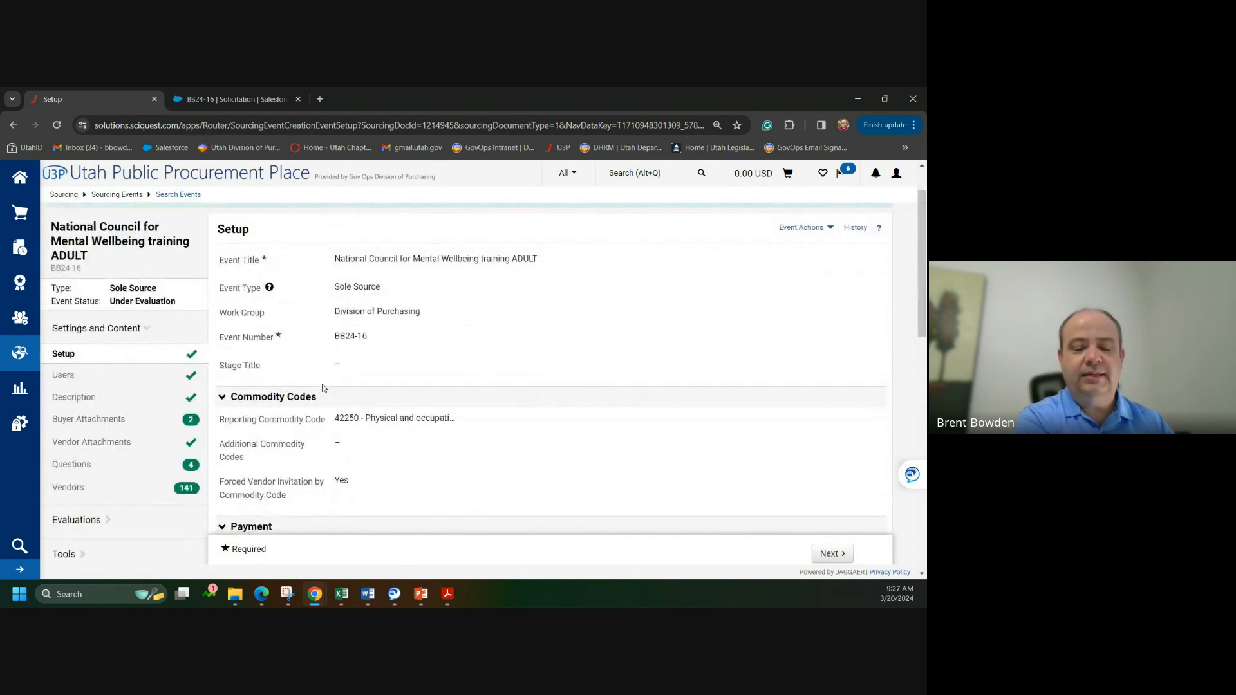
{"action": "scroll", "coordinate": [322, 384], "scroll_direction": "up", "scroll_amount": 1}
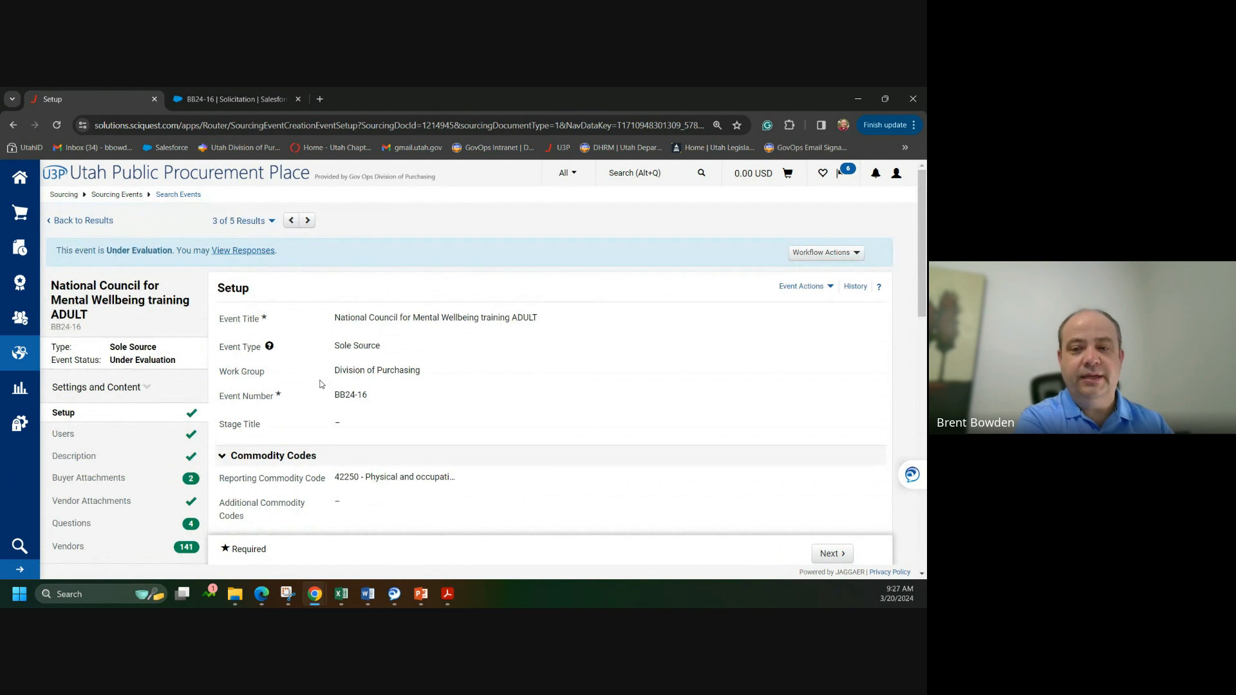
Step: Assign BB24-16 to yourself, then close it without awarding using the pasted UCA 63G-6a-802 reason
{"action": "left_click", "coordinate": [820, 255]}
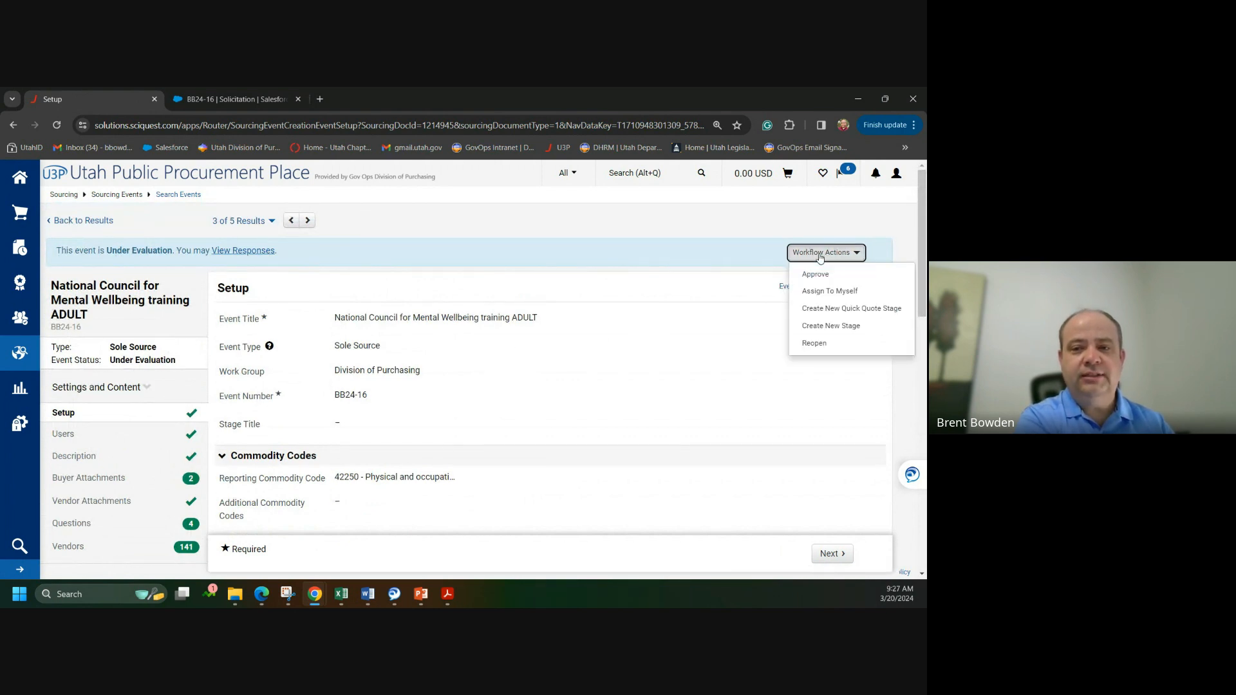
{"action": "left_click", "coordinate": [845, 295]}
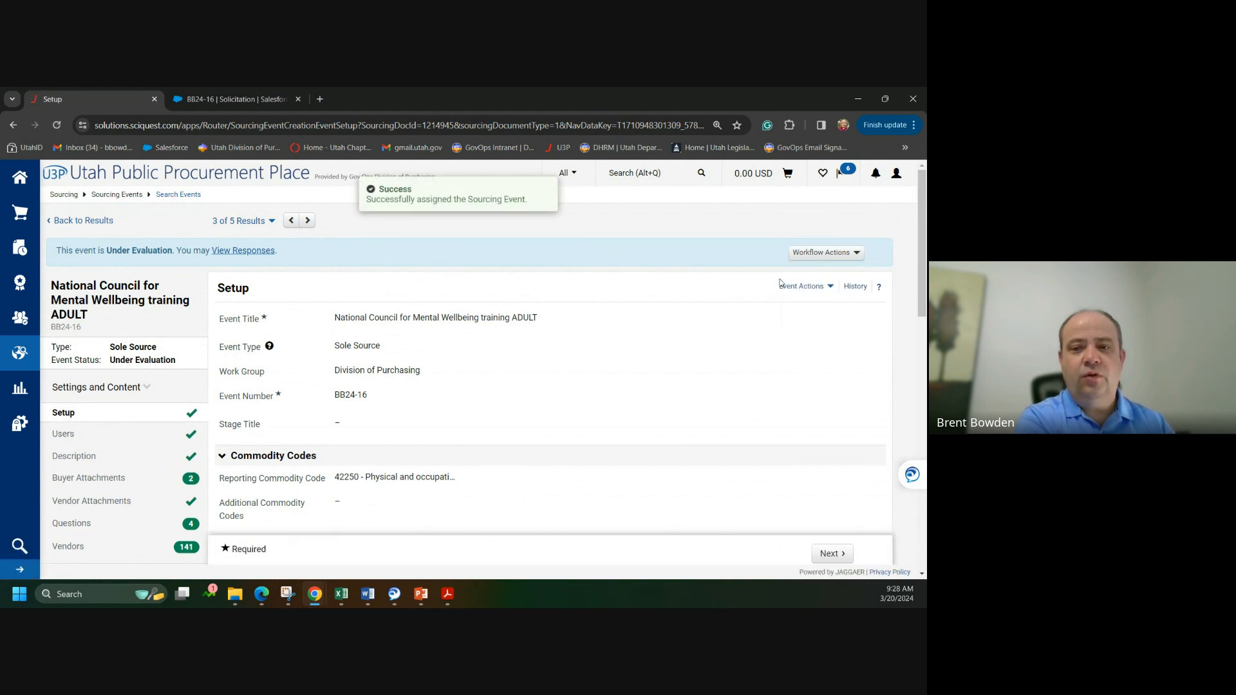
{"action": "left_click", "coordinate": [797, 256]}
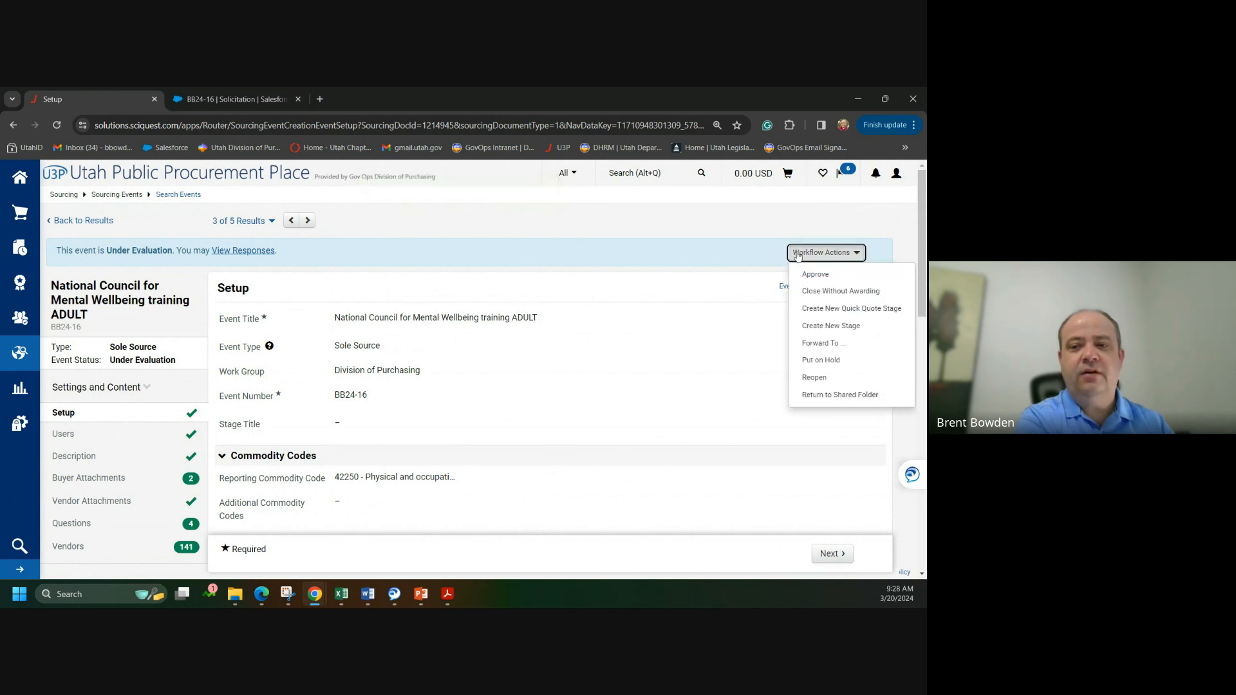
{"action": "left_click", "coordinate": [840, 294]}
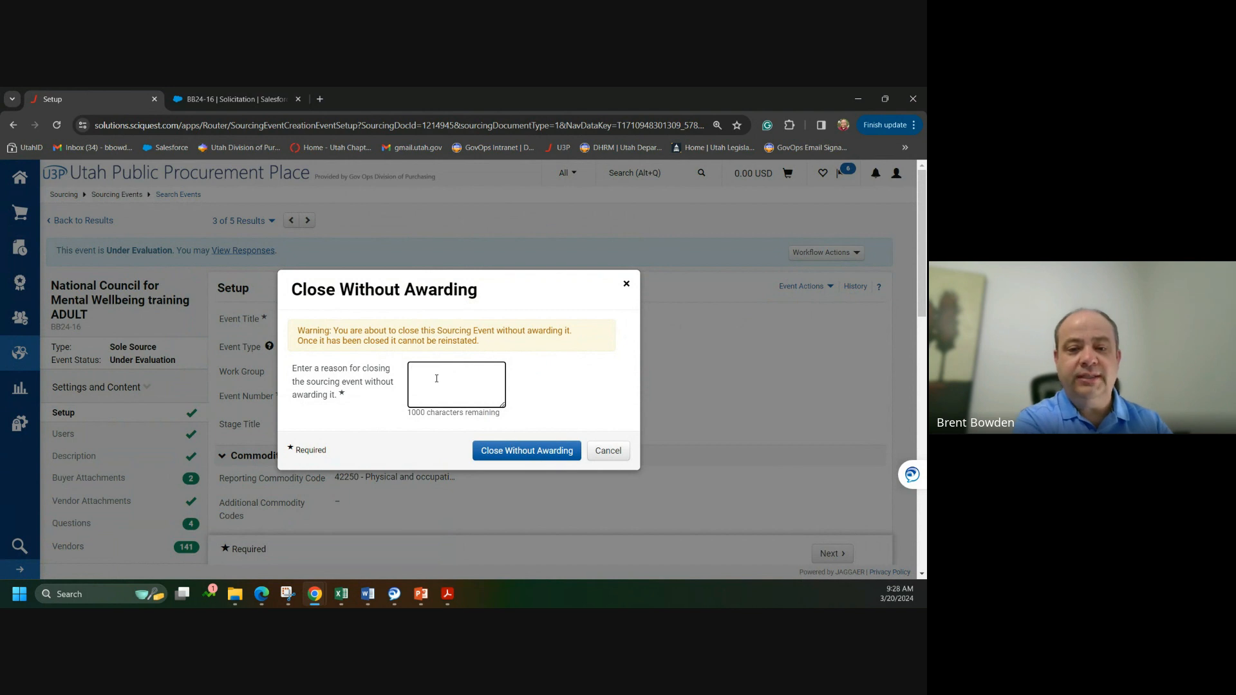
{"action": "key", "text": "ctrl+v"}
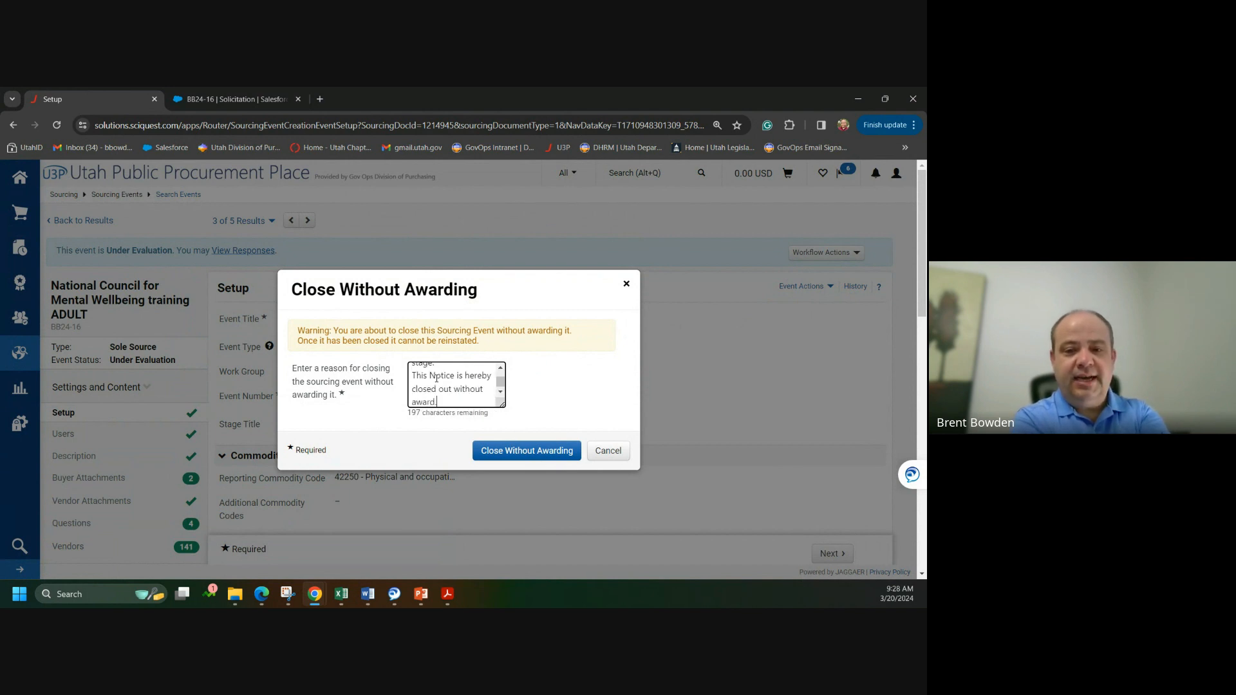
{"action": "left_click_drag", "start_coordinate": [503, 405], "coordinate": [607, 515]}
{"action": "scroll", "coordinate": [479, 446], "scroll_direction": "up", "scroll_amount": 5}
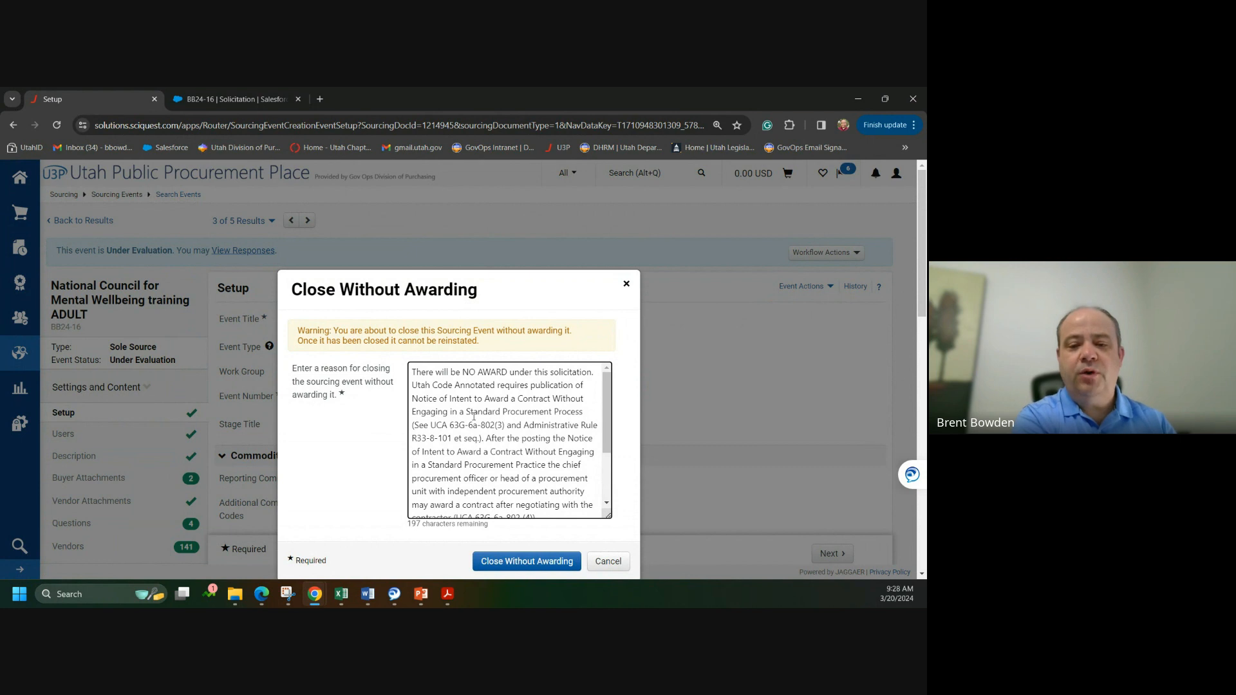
{"action": "scroll", "coordinate": [475, 417], "scroll_direction": "down", "scroll_amount": 1}
{"action": "scroll", "coordinate": [473, 417], "scroll_direction": "down", "scroll_amount": 3}
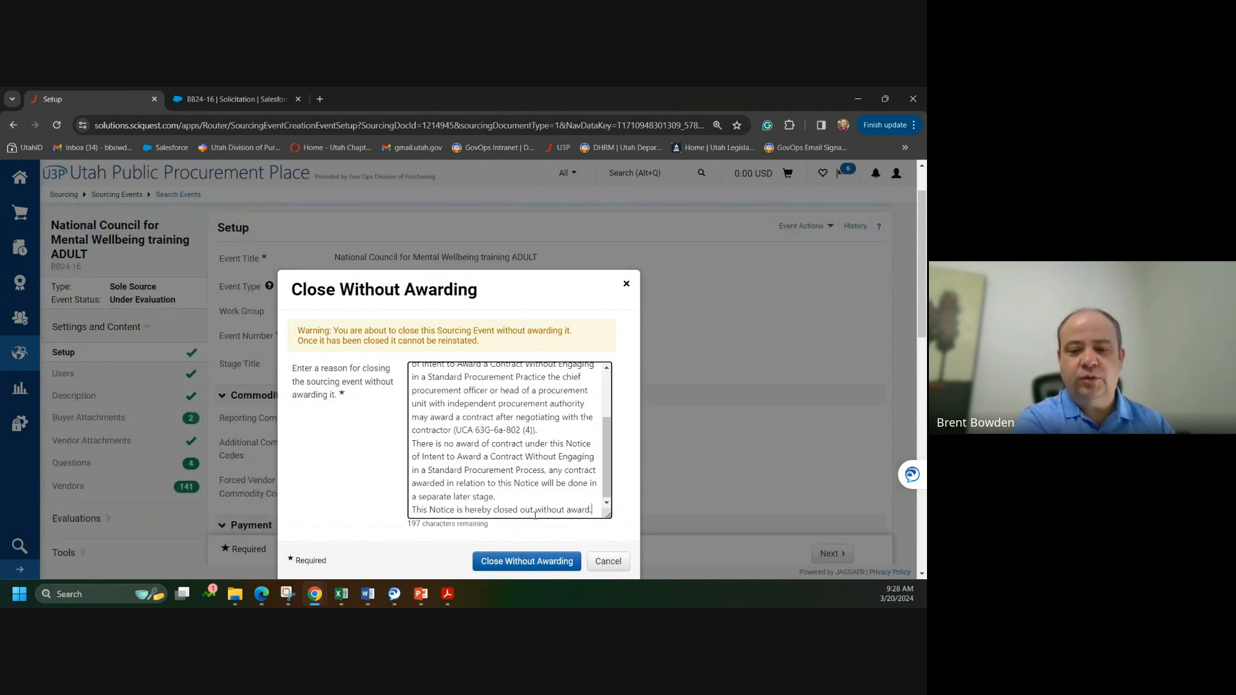
{"action": "left_click", "coordinate": [511, 562]}
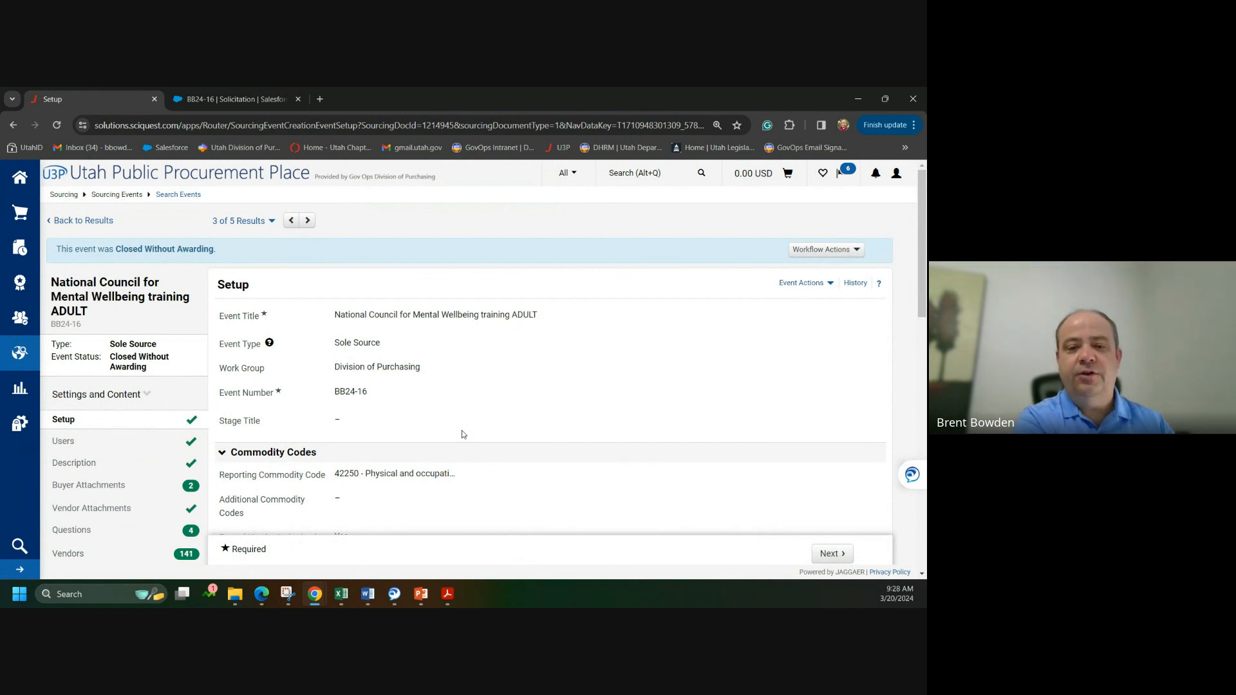
Step: Go to Award Notifications under the Tools section for closed event BB24-16
{"action": "scroll", "coordinate": [455, 409], "scroll_direction": "down", "scroll_amount": 2}
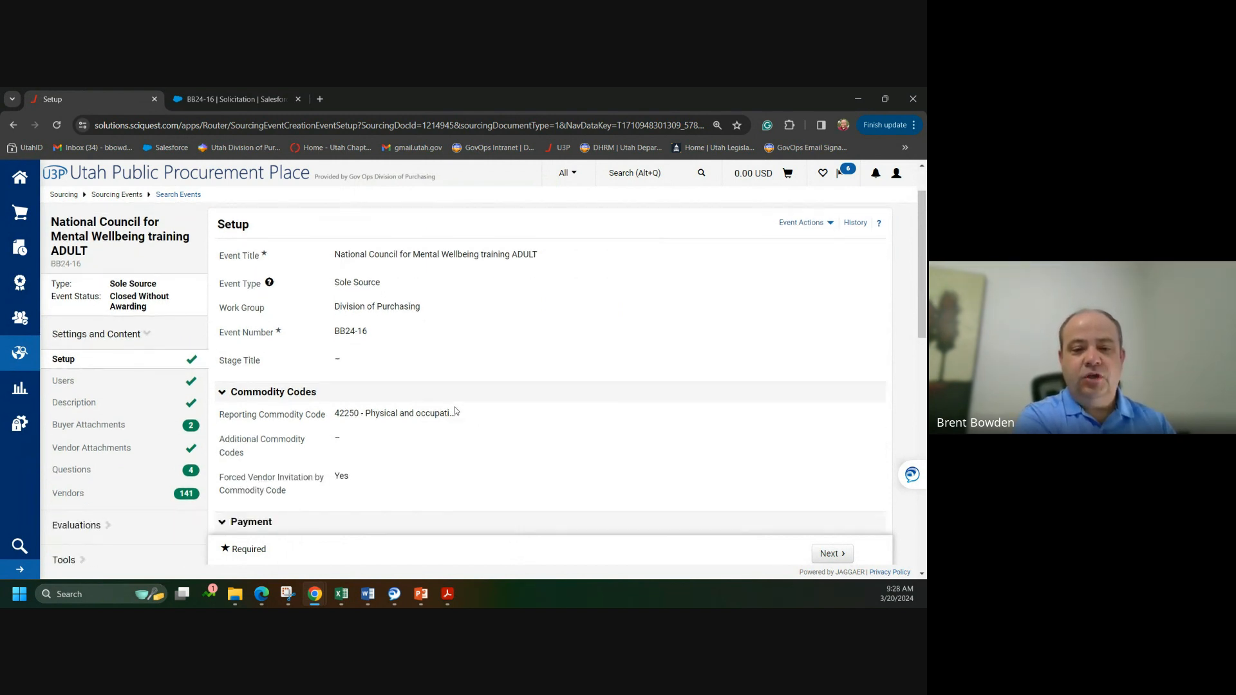
{"action": "scroll", "coordinate": [454, 407], "scroll_direction": "up", "scroll_amount": 3}
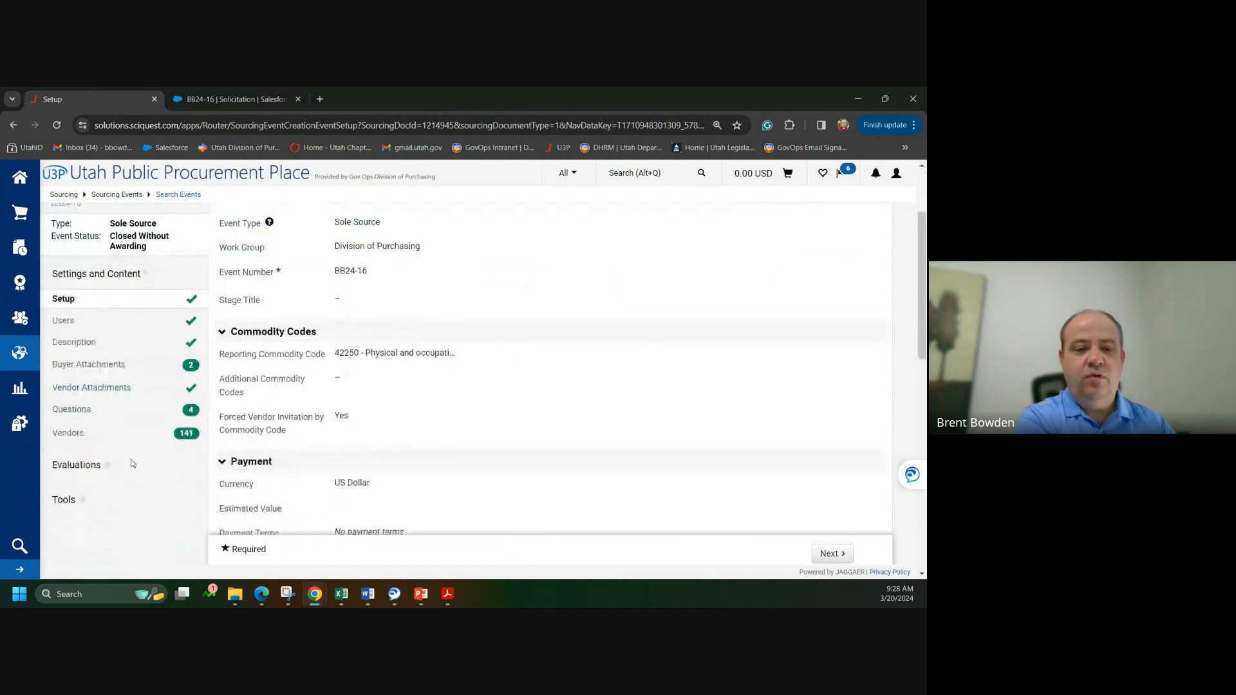
{"action": "left_click", "coordinate": [70, 500]}
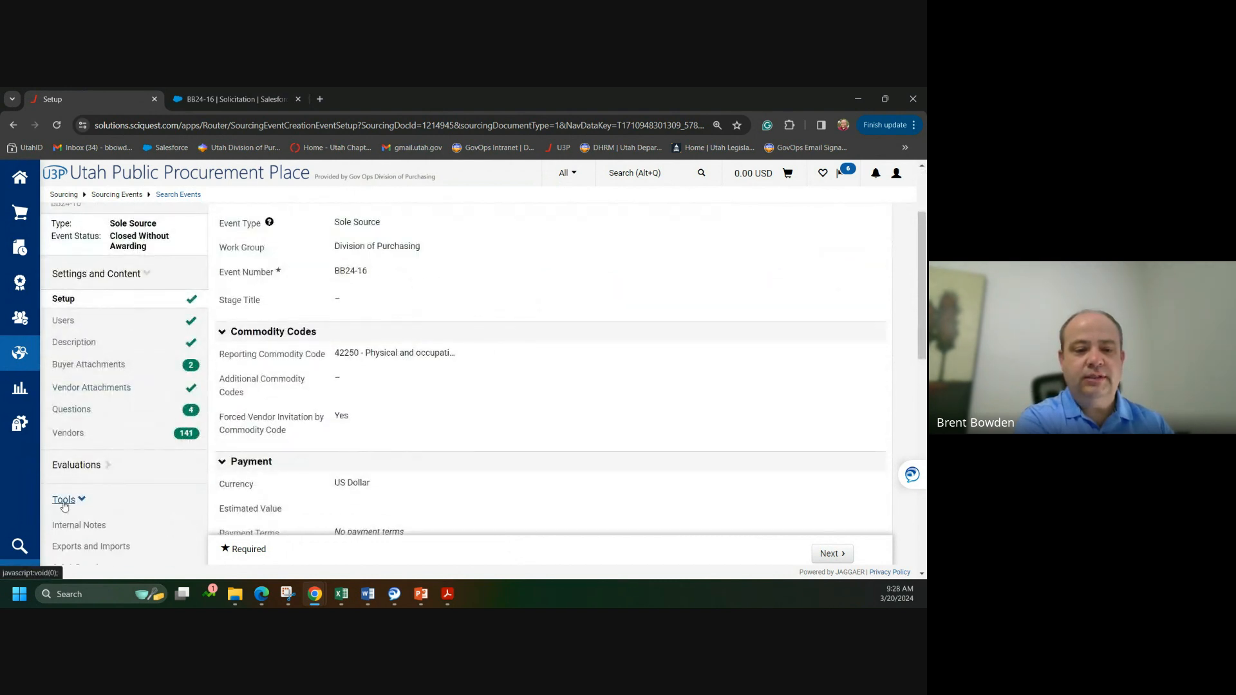
{"action": "scroll", "coordinate": [149, 495], "scroll_direction": "down", "scroll_amount": 1}
{"action": "scroll", "coordinate": [148, 494], "scroll_direction": "down", "scroll_amount": 1}
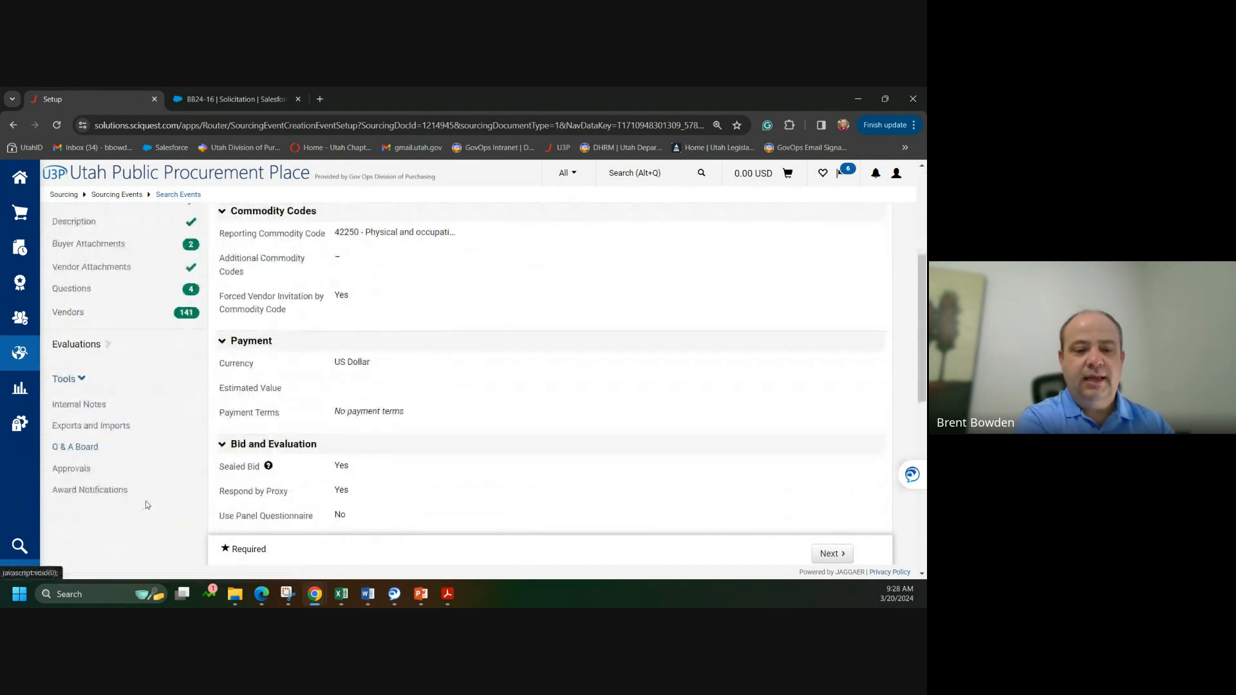
{"action": "left_click", "coordinate": [89, 491]}
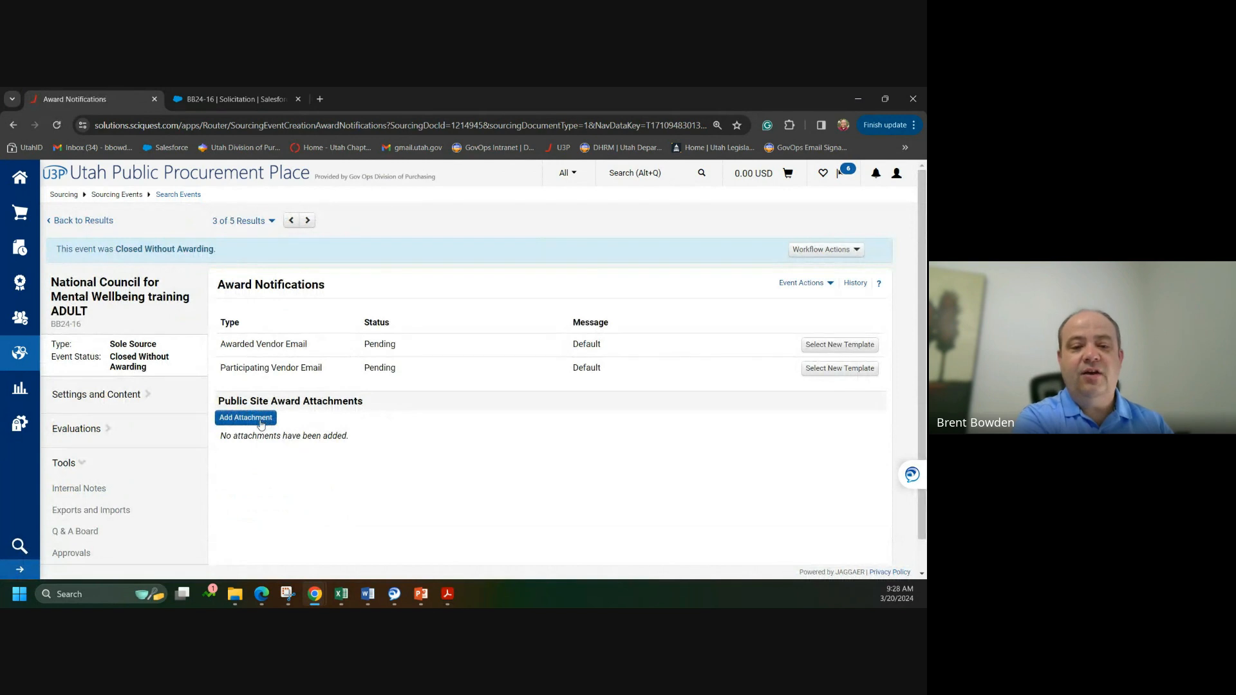
Step: Upload Notice of No Award_ACWESPP.pdf as a public site award attachment and save it
{"action": "left_click", "coordinate": [260, 423]}
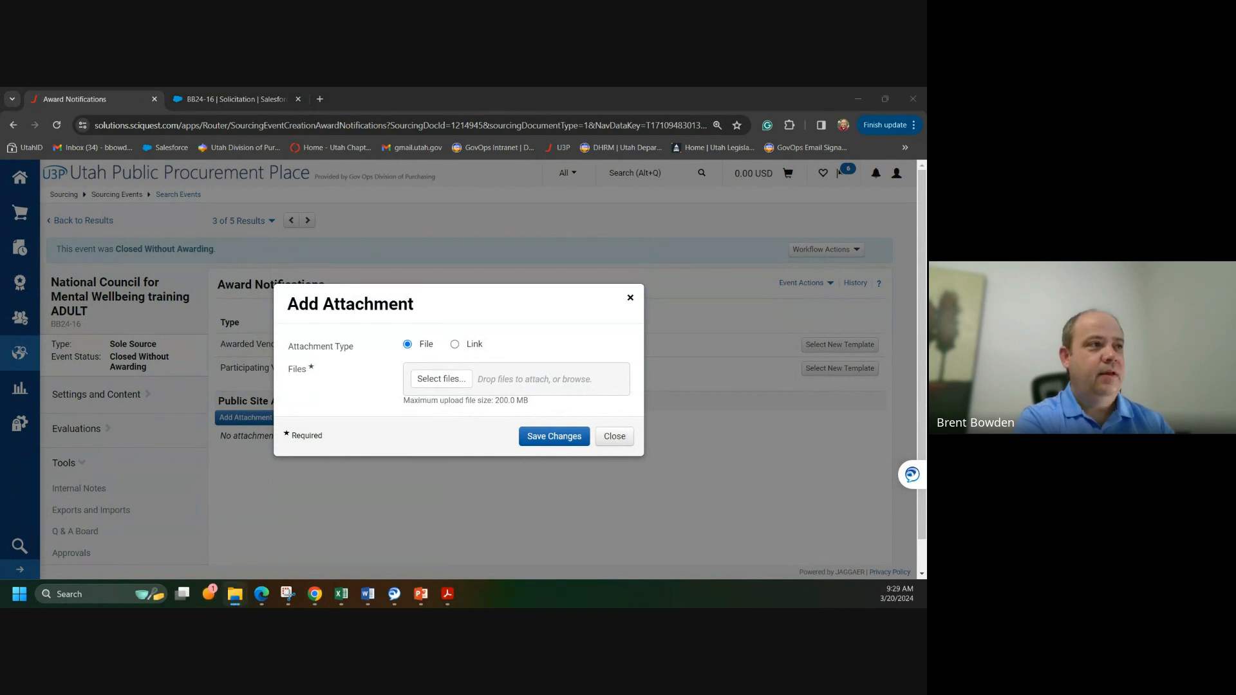
{"action": "left_click_drag", "start_coordinate": [261, 528], "coordinate": [454, 376]}
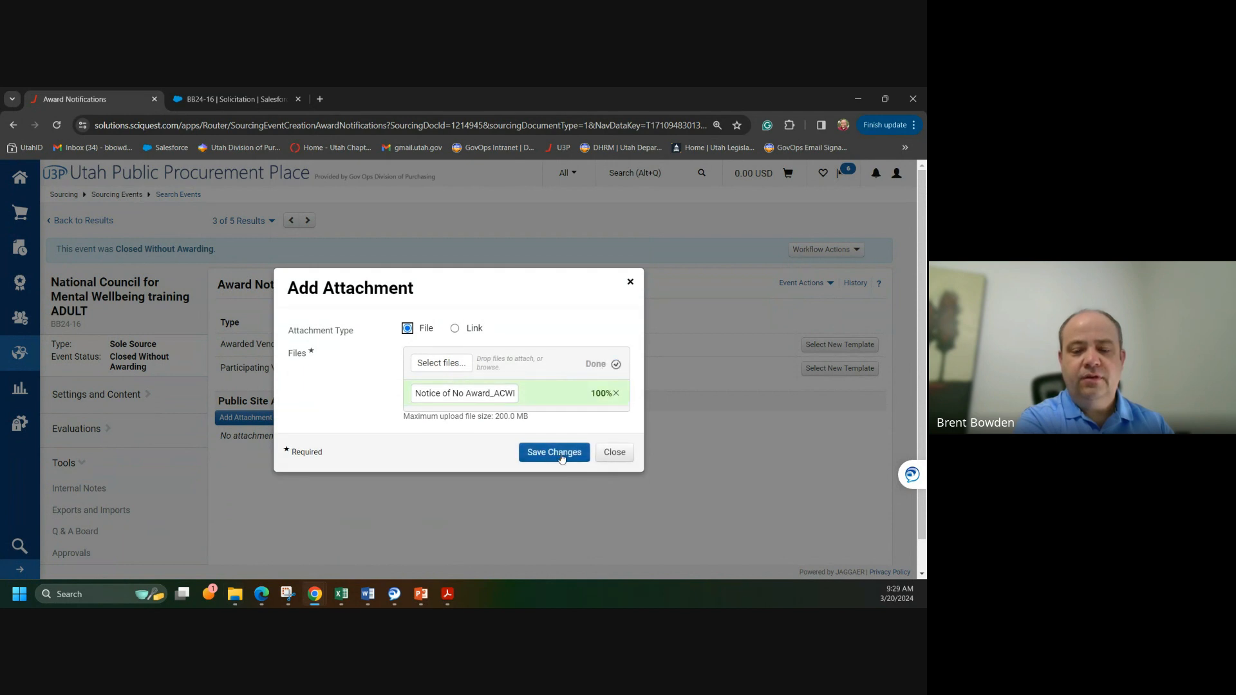
{"action": "left_click", "coordinate": [562, 457]}
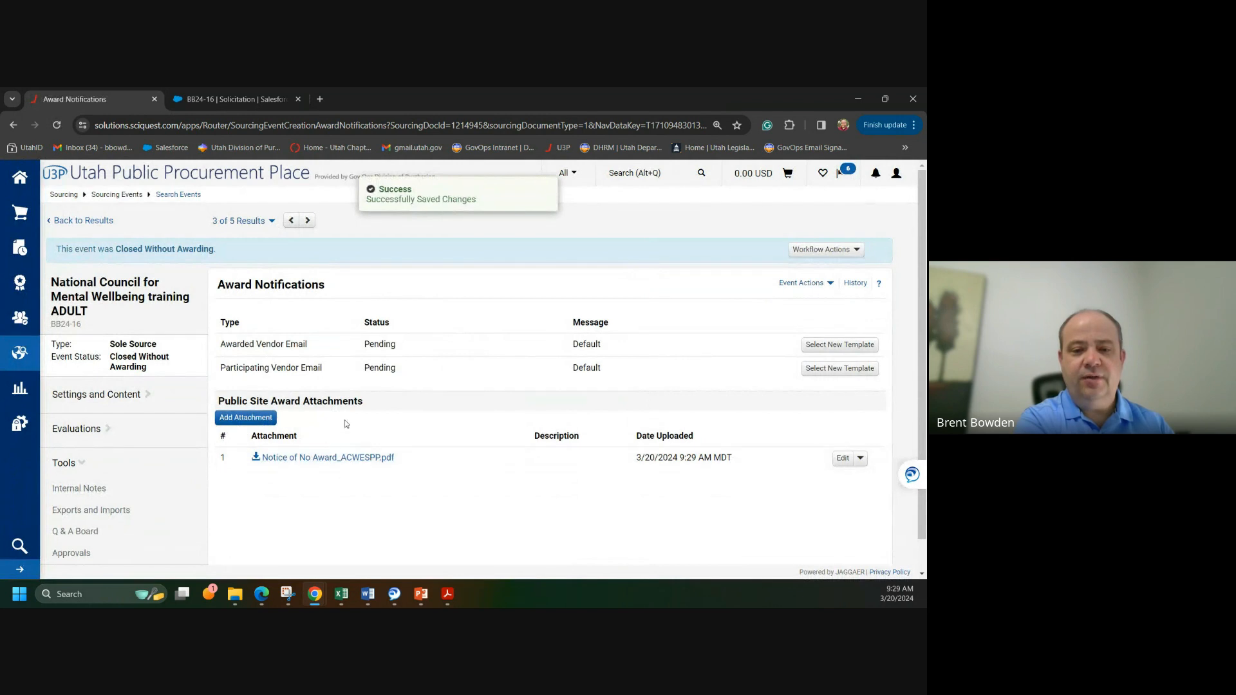
Step: Publish the no-award notice attachment to the public site, confirming with Yes
{"action": "left_click", "coordinate": [861, 459]}
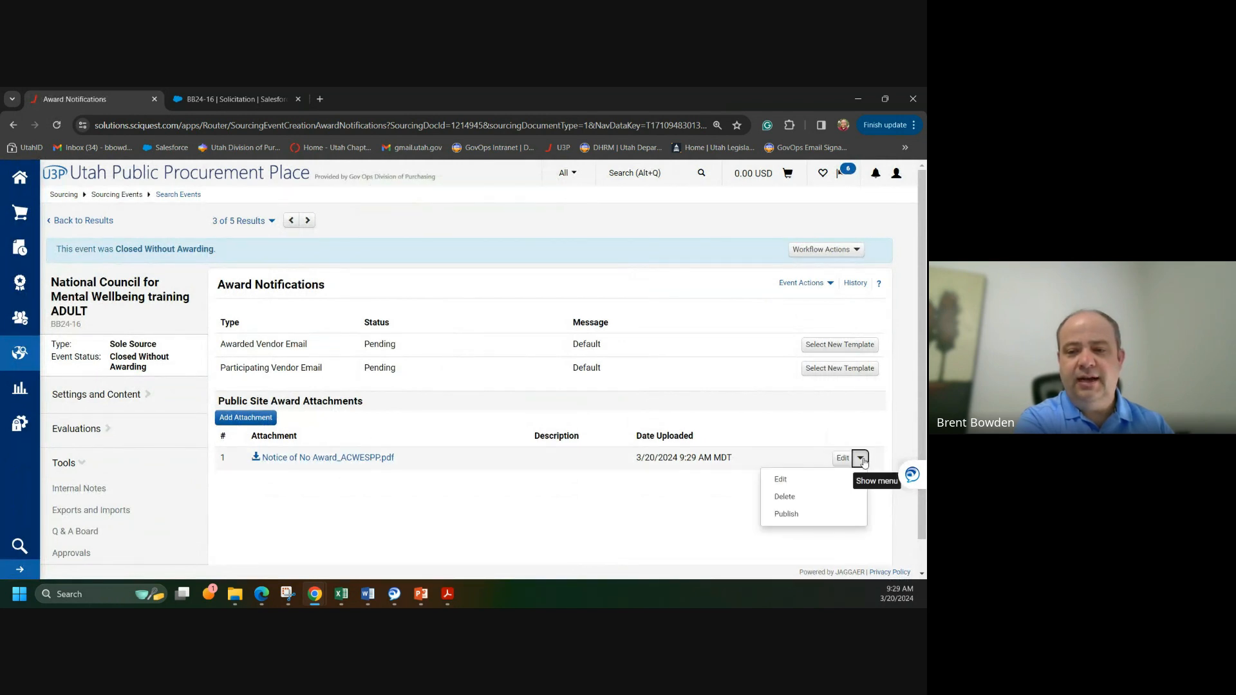
{"action": "left_click", "coordinate": [788, 514]}
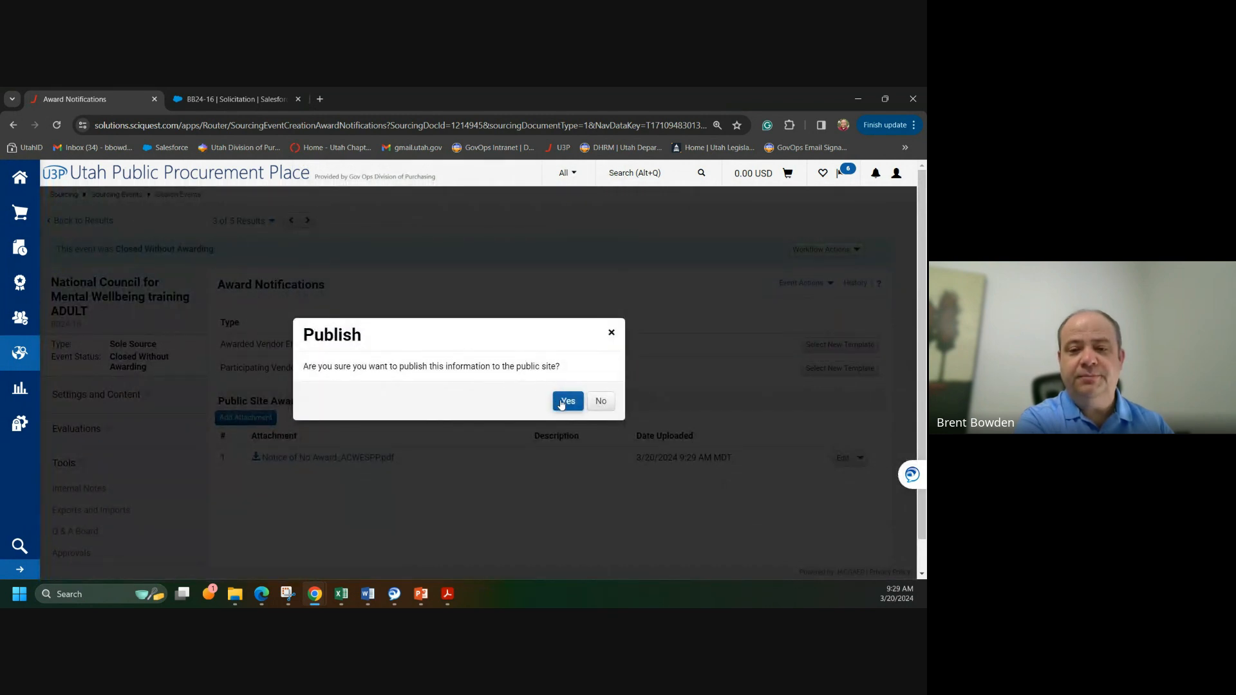
{"action": "left_click", "coordinate": [568, 402]}
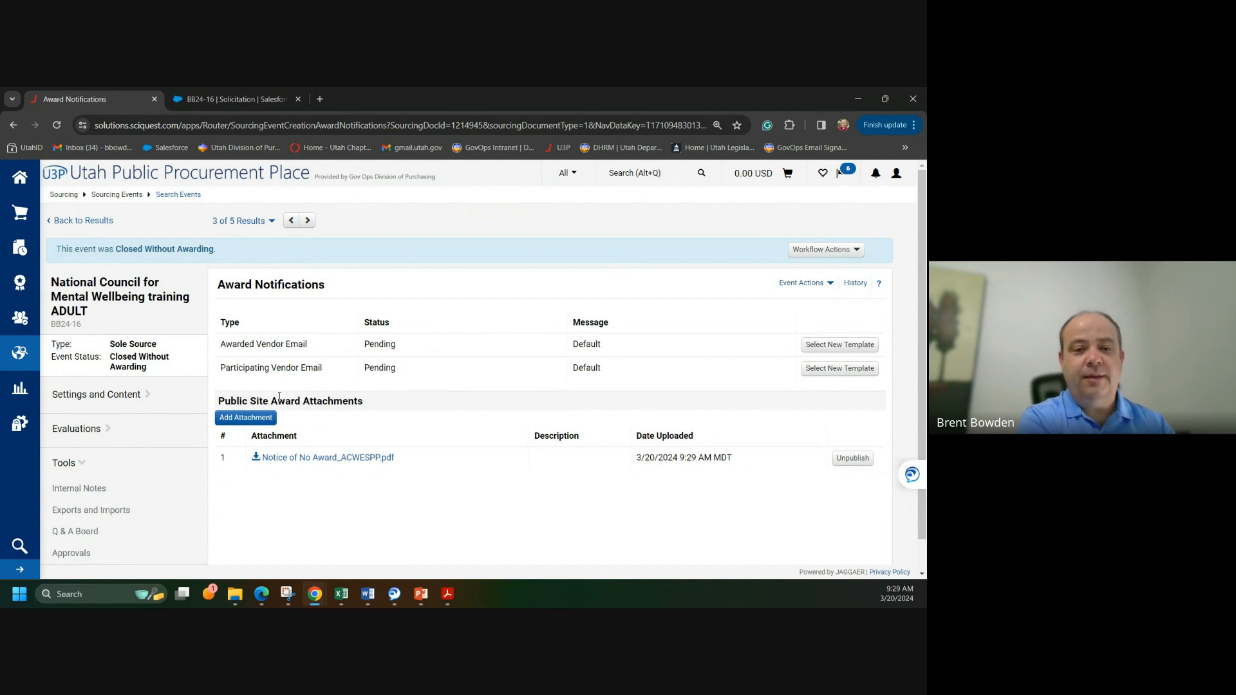
Step: Find BB24-16 as Closed Without Awarding in Search Events, then switch to its Salesforce record
{"action": "mouse_move", "coordinate": [20, 353]}
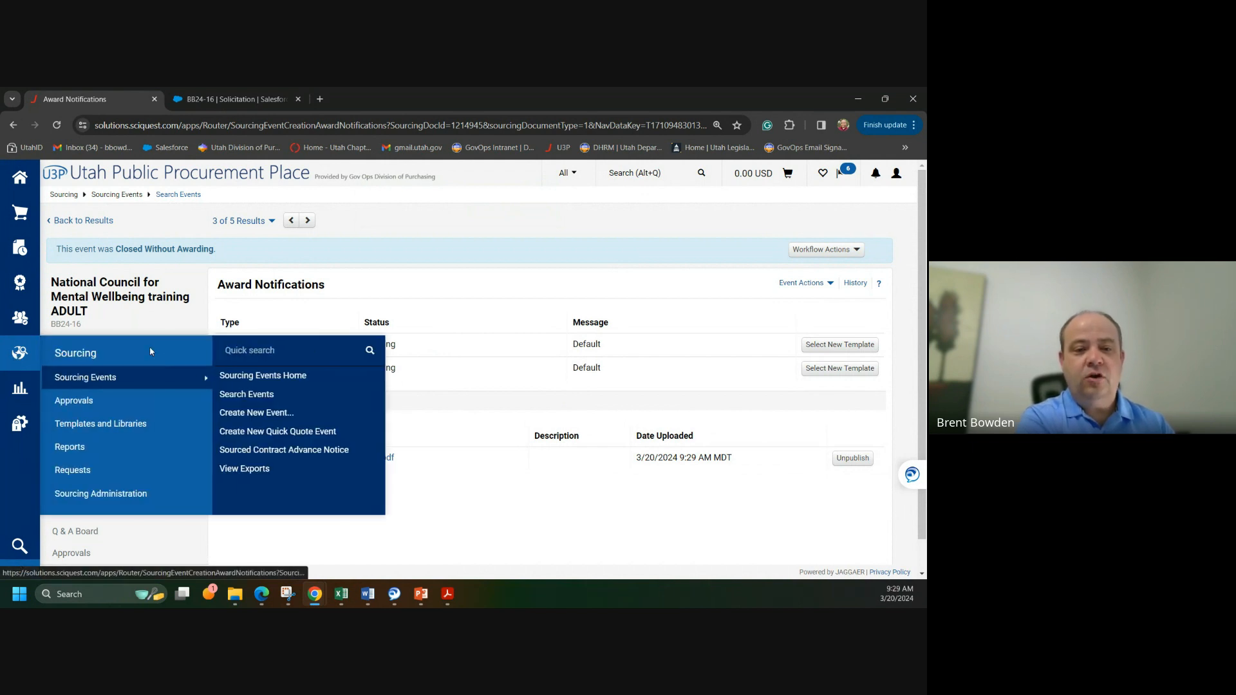
{"action": "left_click", "coordinate": [243, 395]}
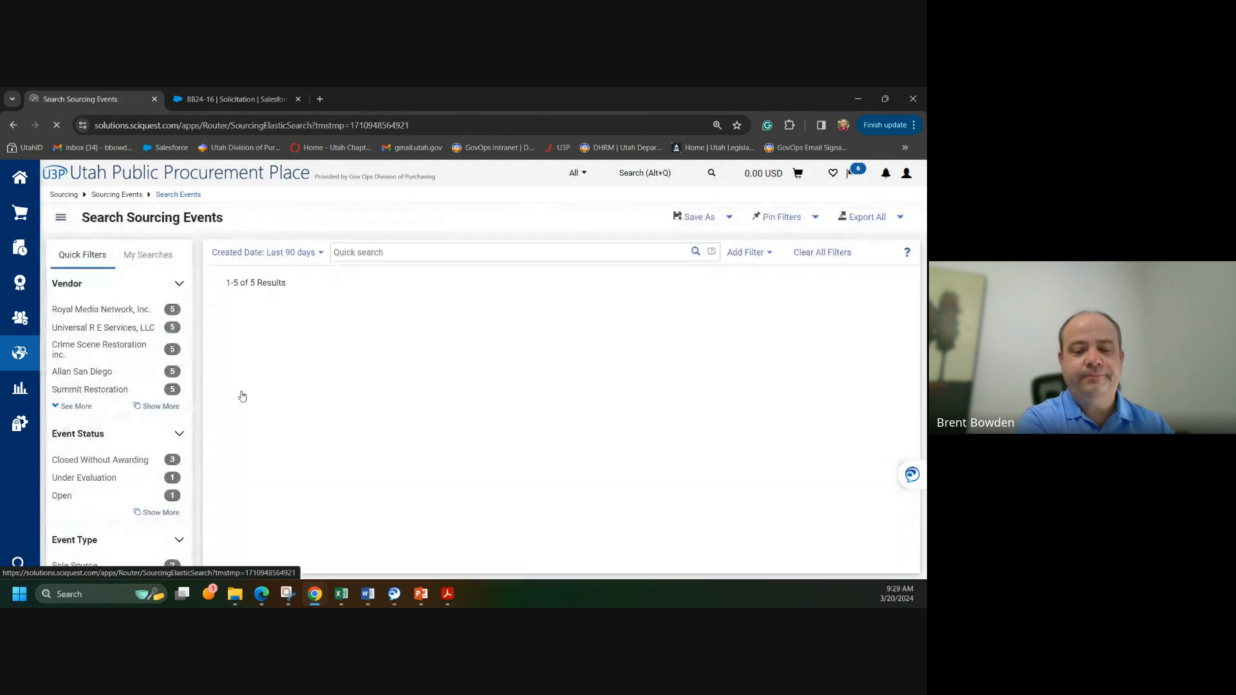
{"action": "scroll", "coordinate": [235, 378], "scroll_direction": "down", "scroll_amount": 1}
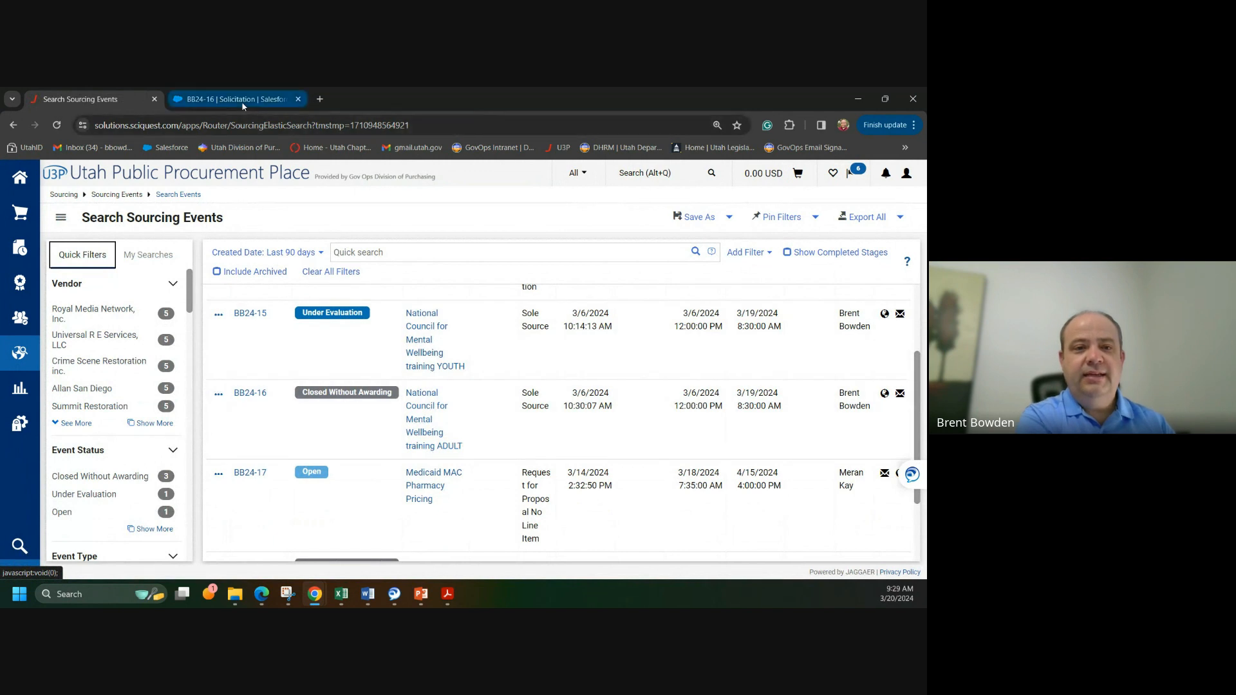
{"action": "left_click", "coordinate": [243, 106]}
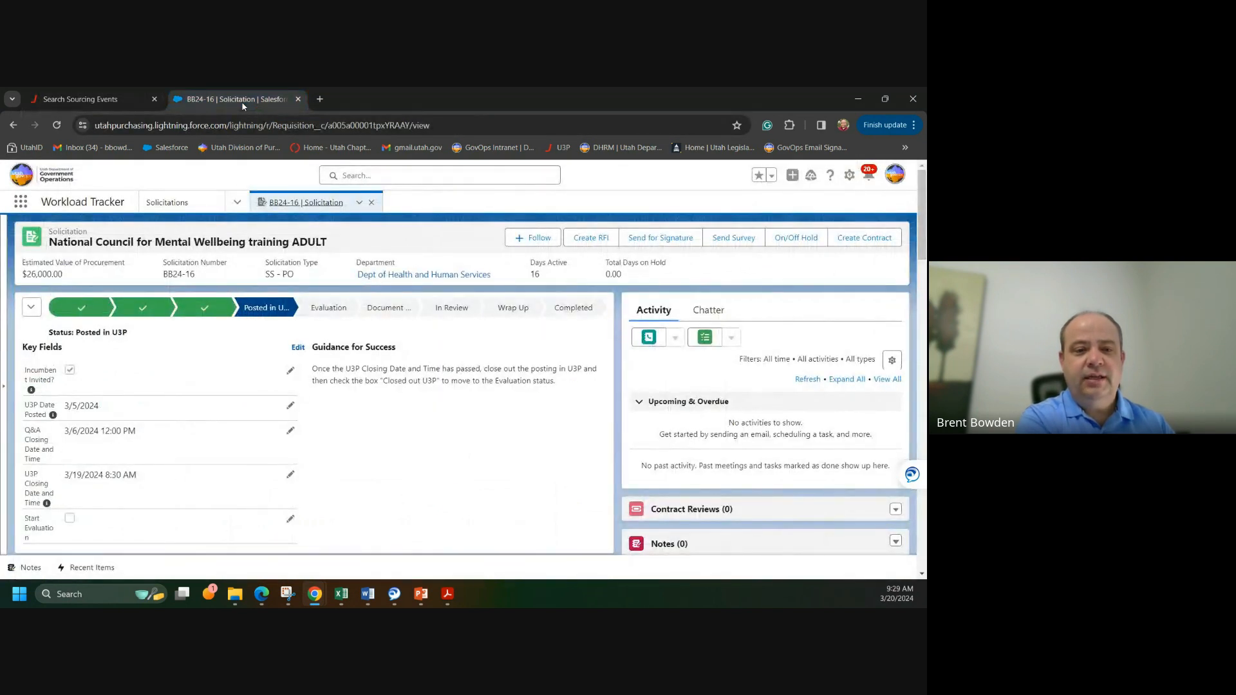
Step: Tick Start Evaluation in BB24-16's Key Fields and save, so the status reads Evaluation
{"action": "scroll", "coordinate": [64, 403], "scroll_direction": "down", "scroll_amount": 1}
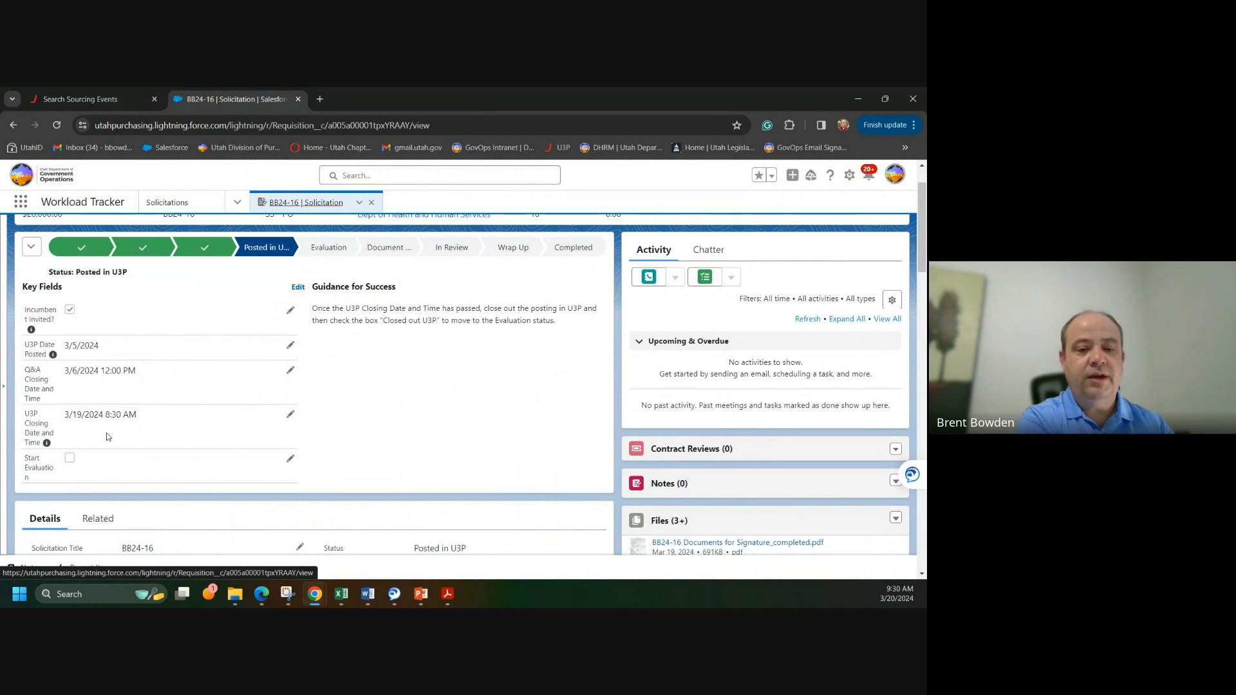
{"action": "scroll", "coordinate": [291, 366], "scroll_direction": "up", "scroll_amount": 1}
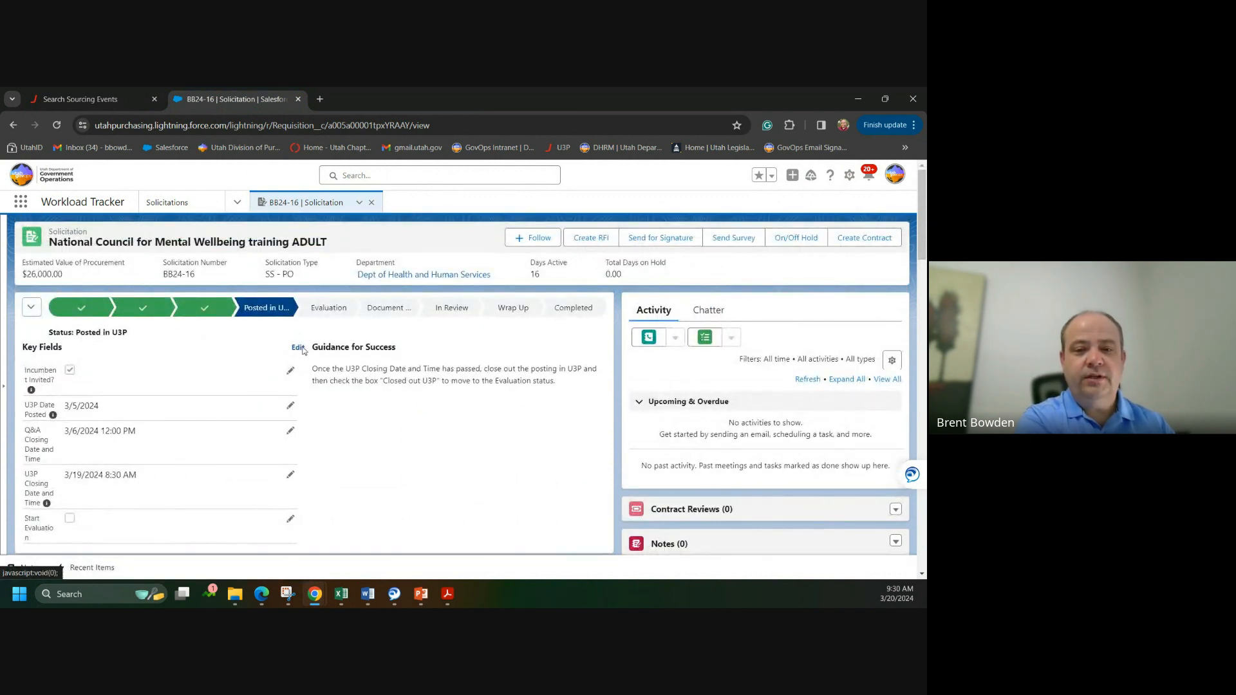
{"action": "left_click", "coordinate": [300, 348]}
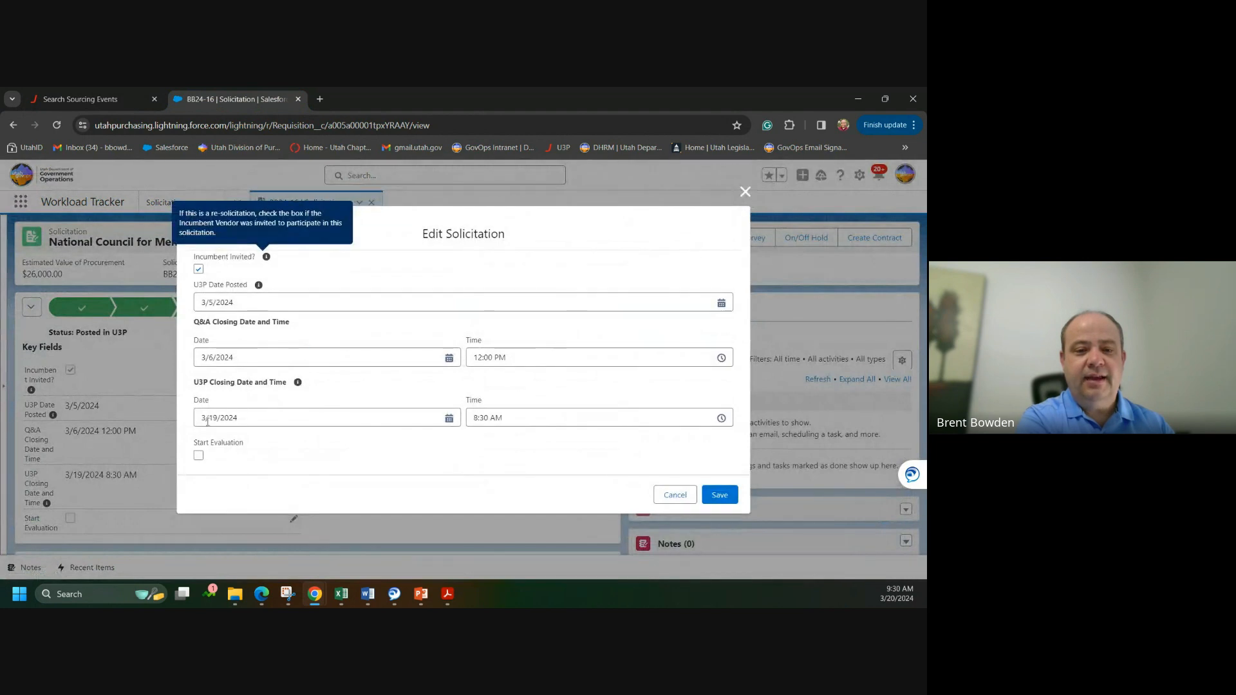
{"action": "left_click", "coordinate": [198, 456]}
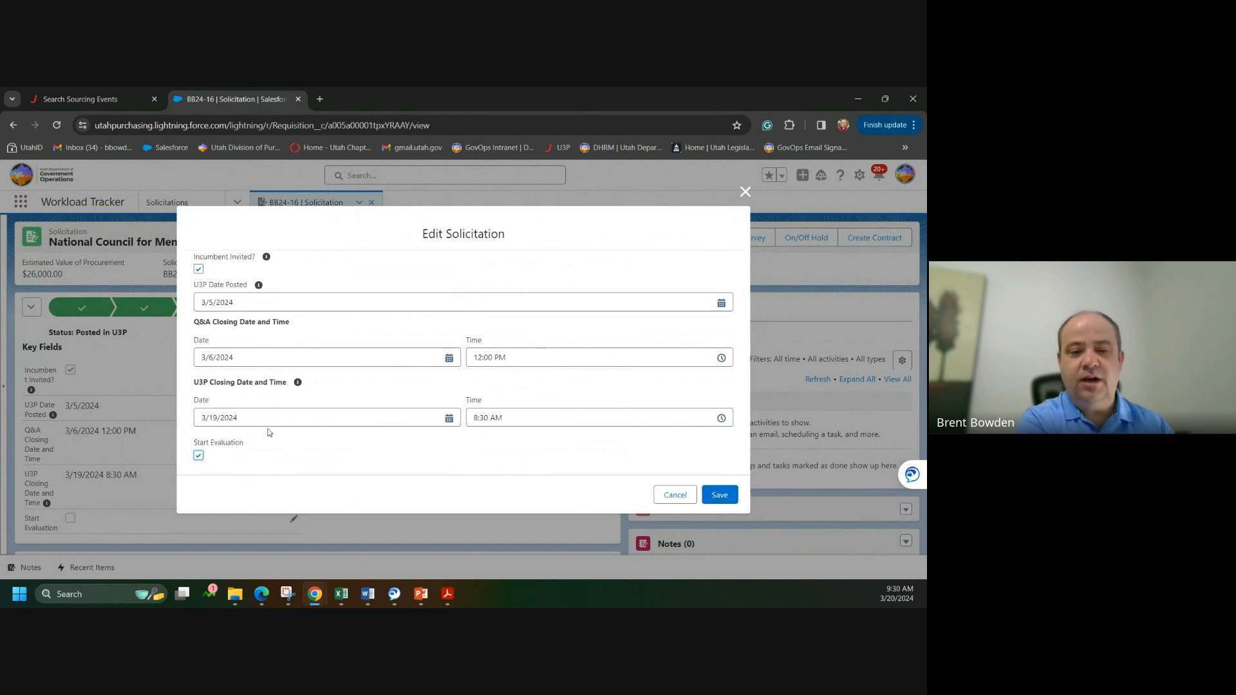
{"action": "left_click", "coordinate": [729, 501]}
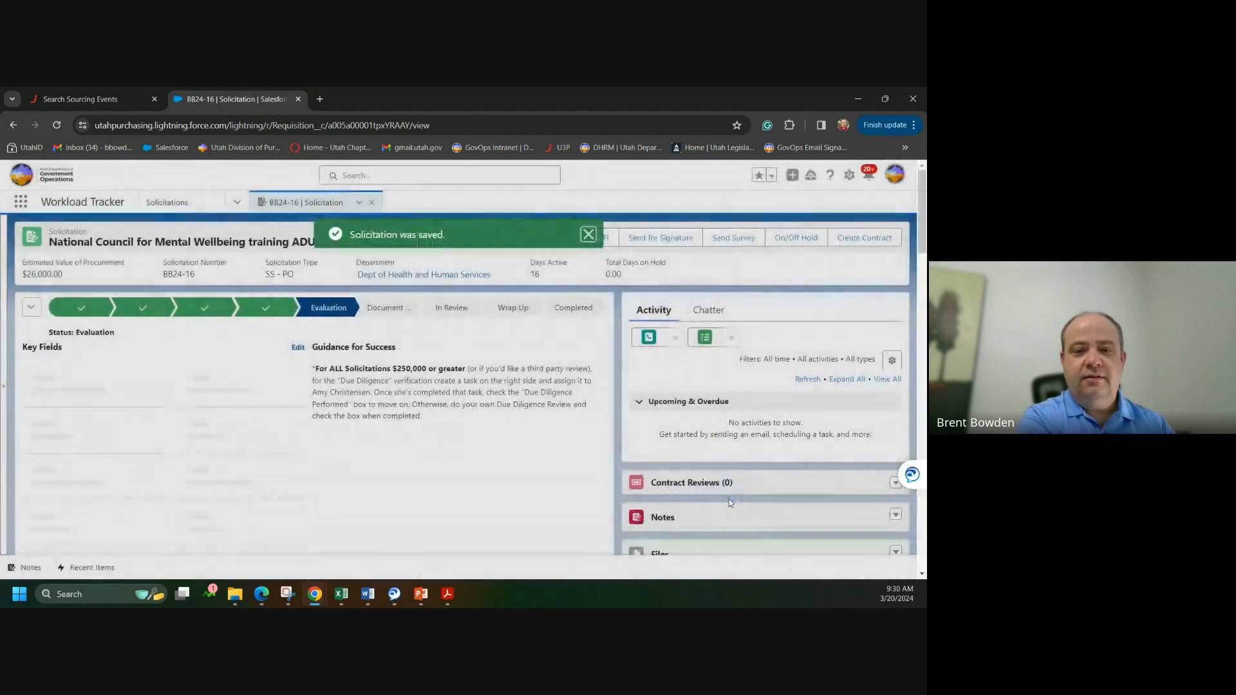